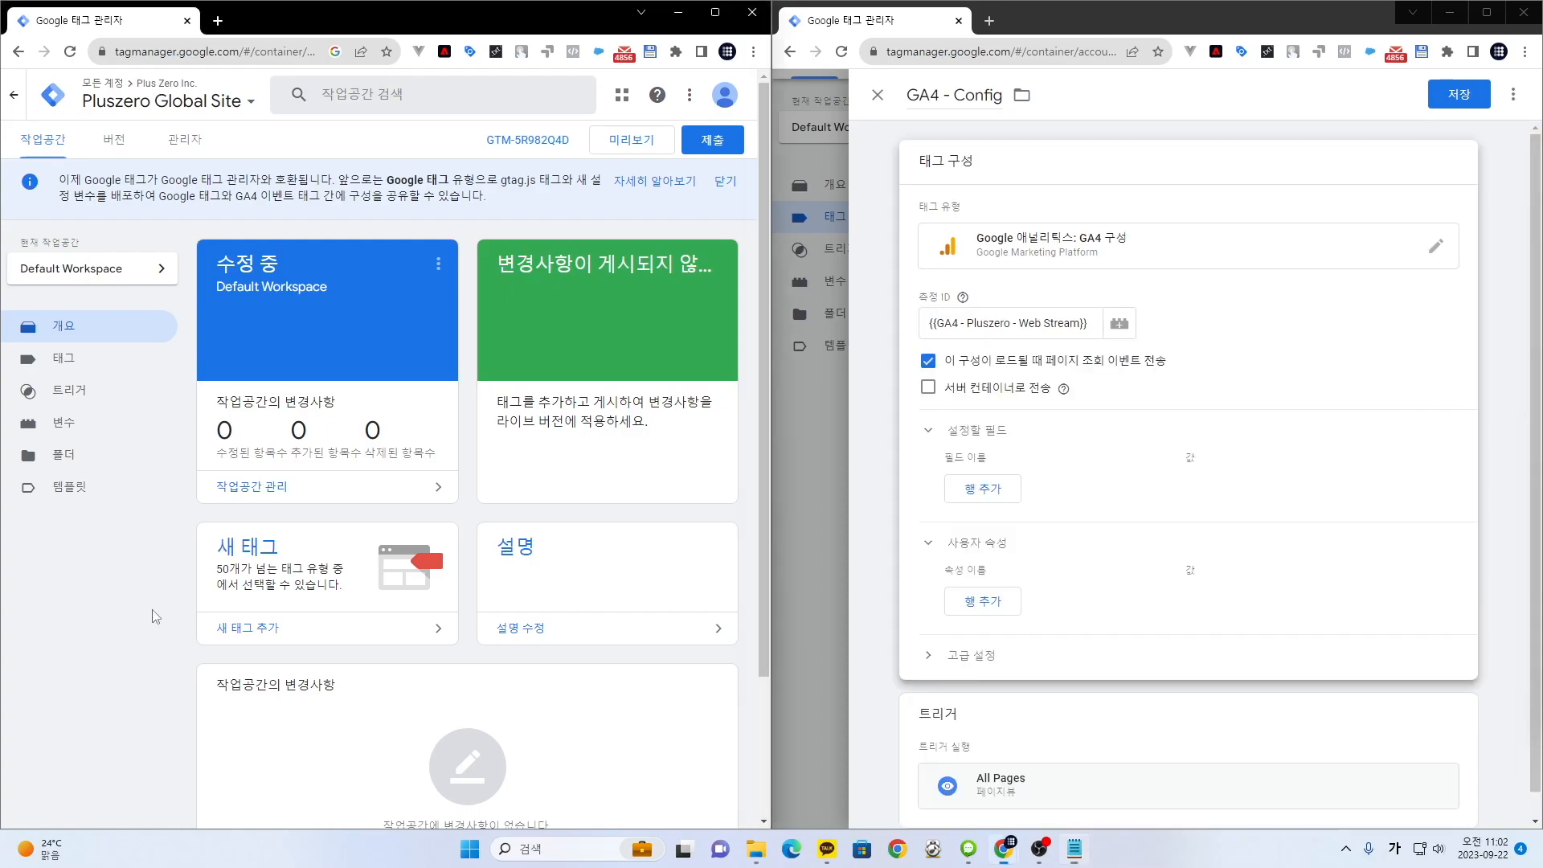
# - Create a new tag in the Pluszero Global Site container and bring up the choice of its tag type
pyautogui.click(126, 372)
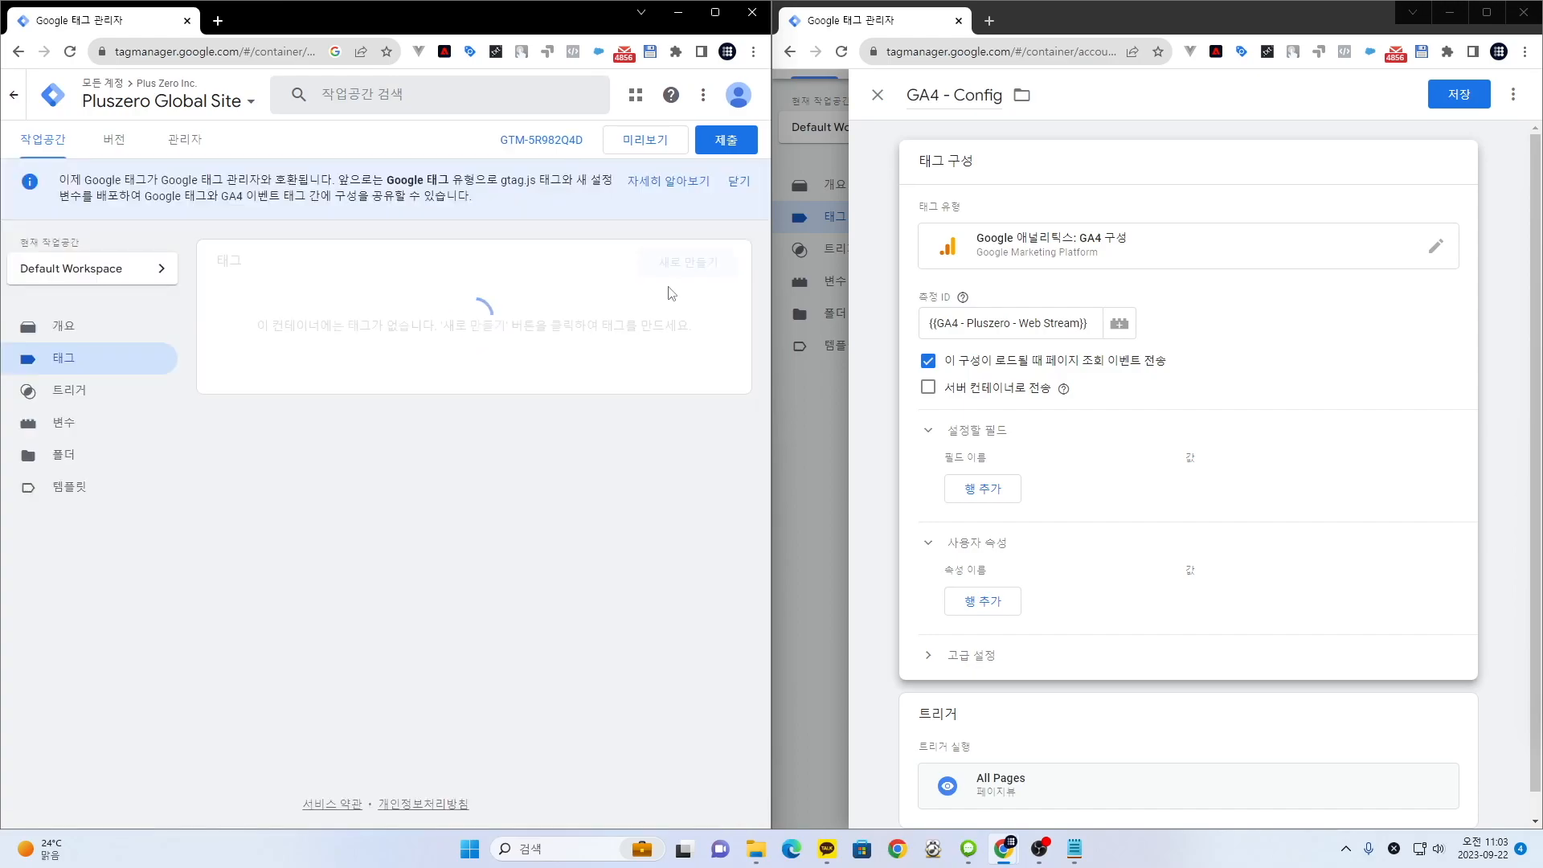
pyautogui.click(700, 268)
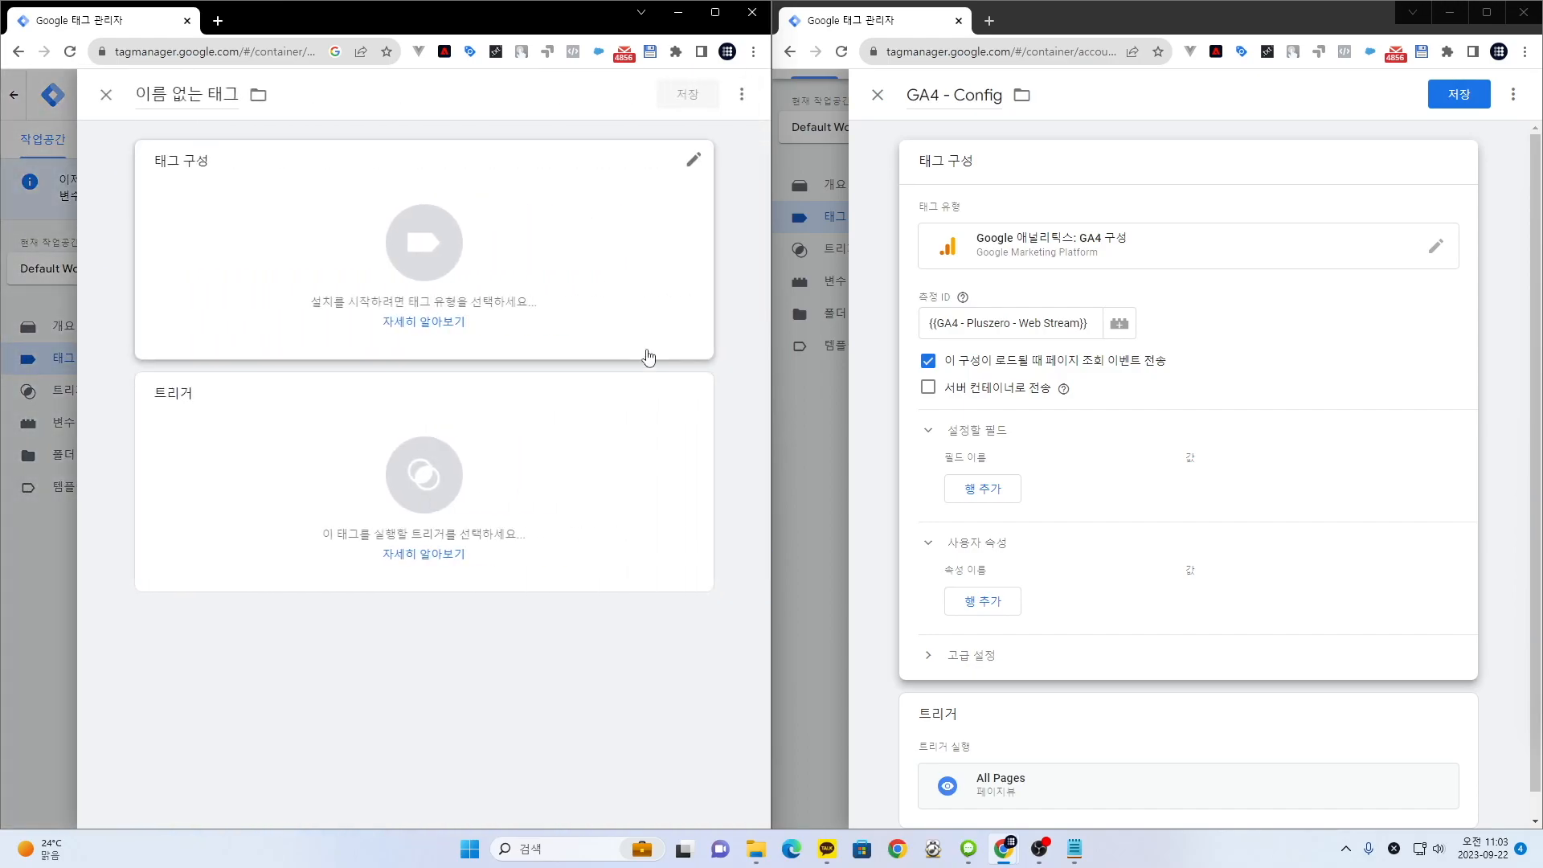
pyautogui.click(512, 259)
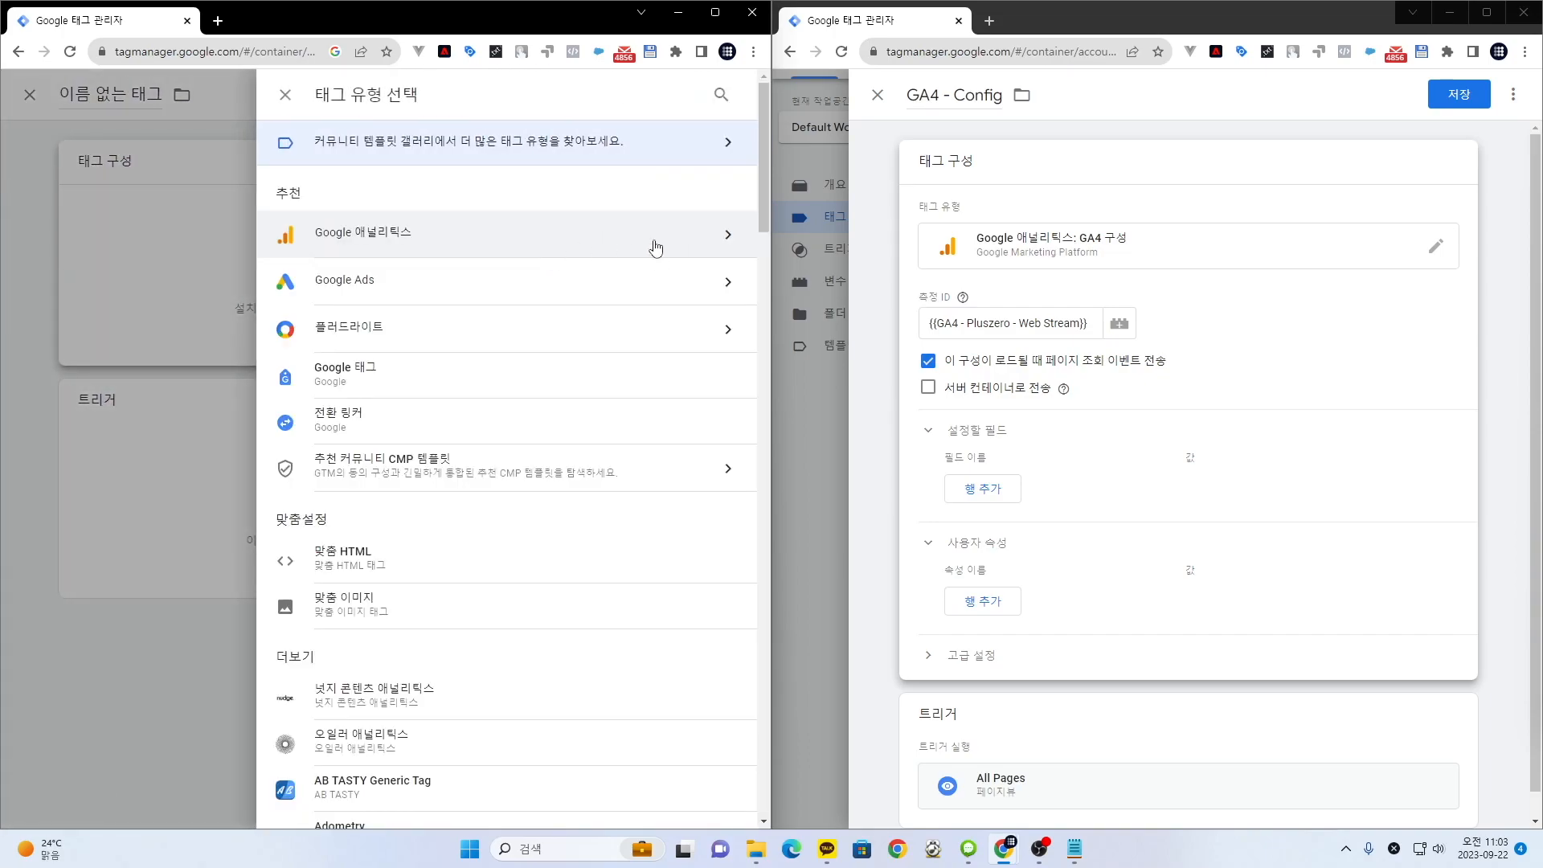
# - Compare the Google Analytics tag types offered for GA4 - Config and the new tag, and choose Google 태그 for the new tag
pyautogui.click(1188, 327)
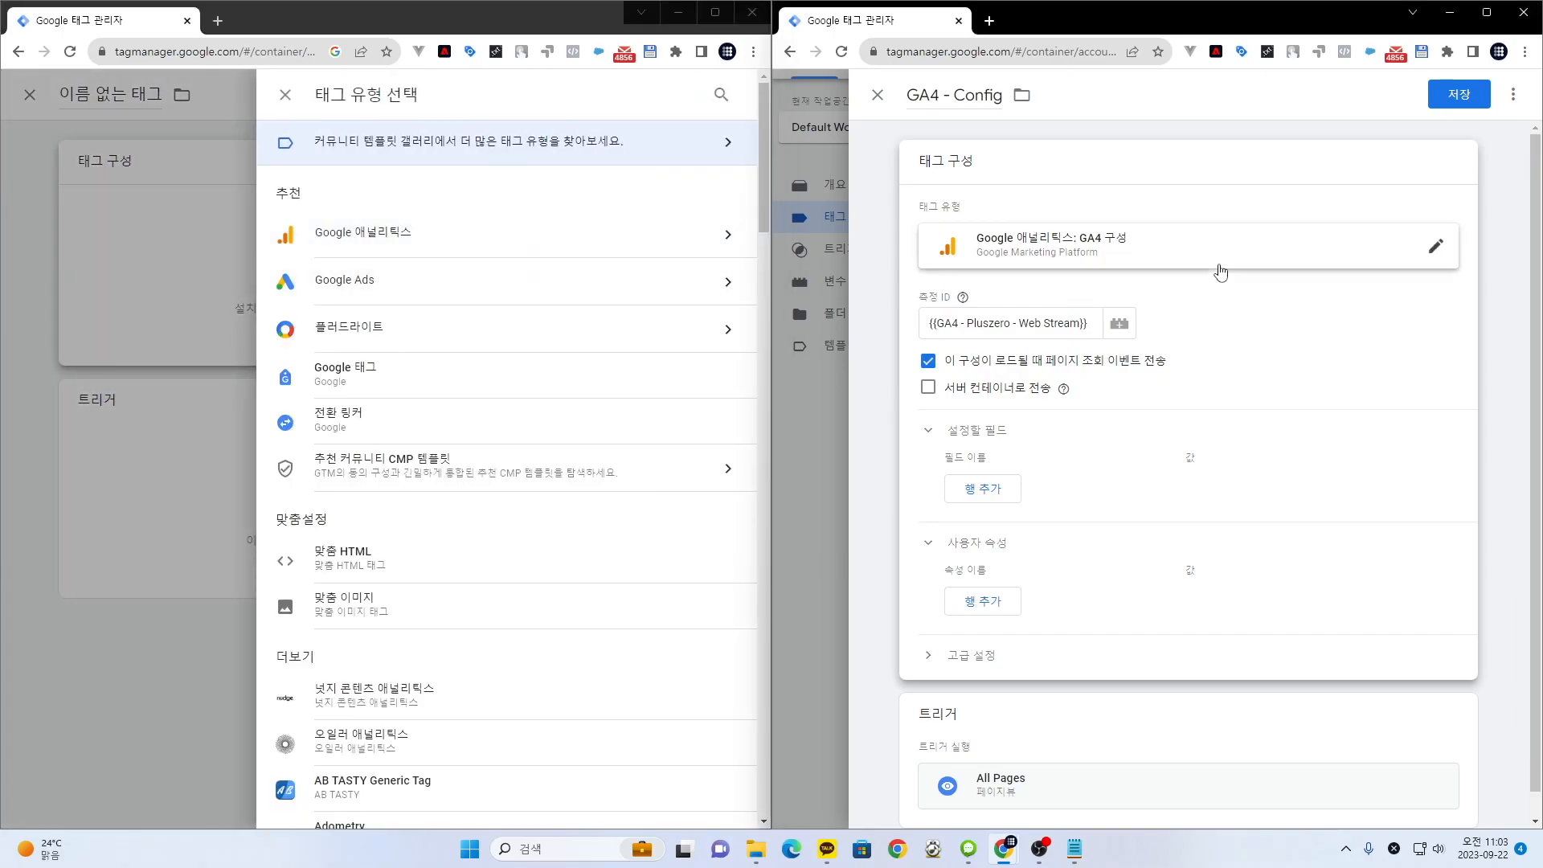
pyautogui.click(1190, 246)
pyautogui.click(551, 233)
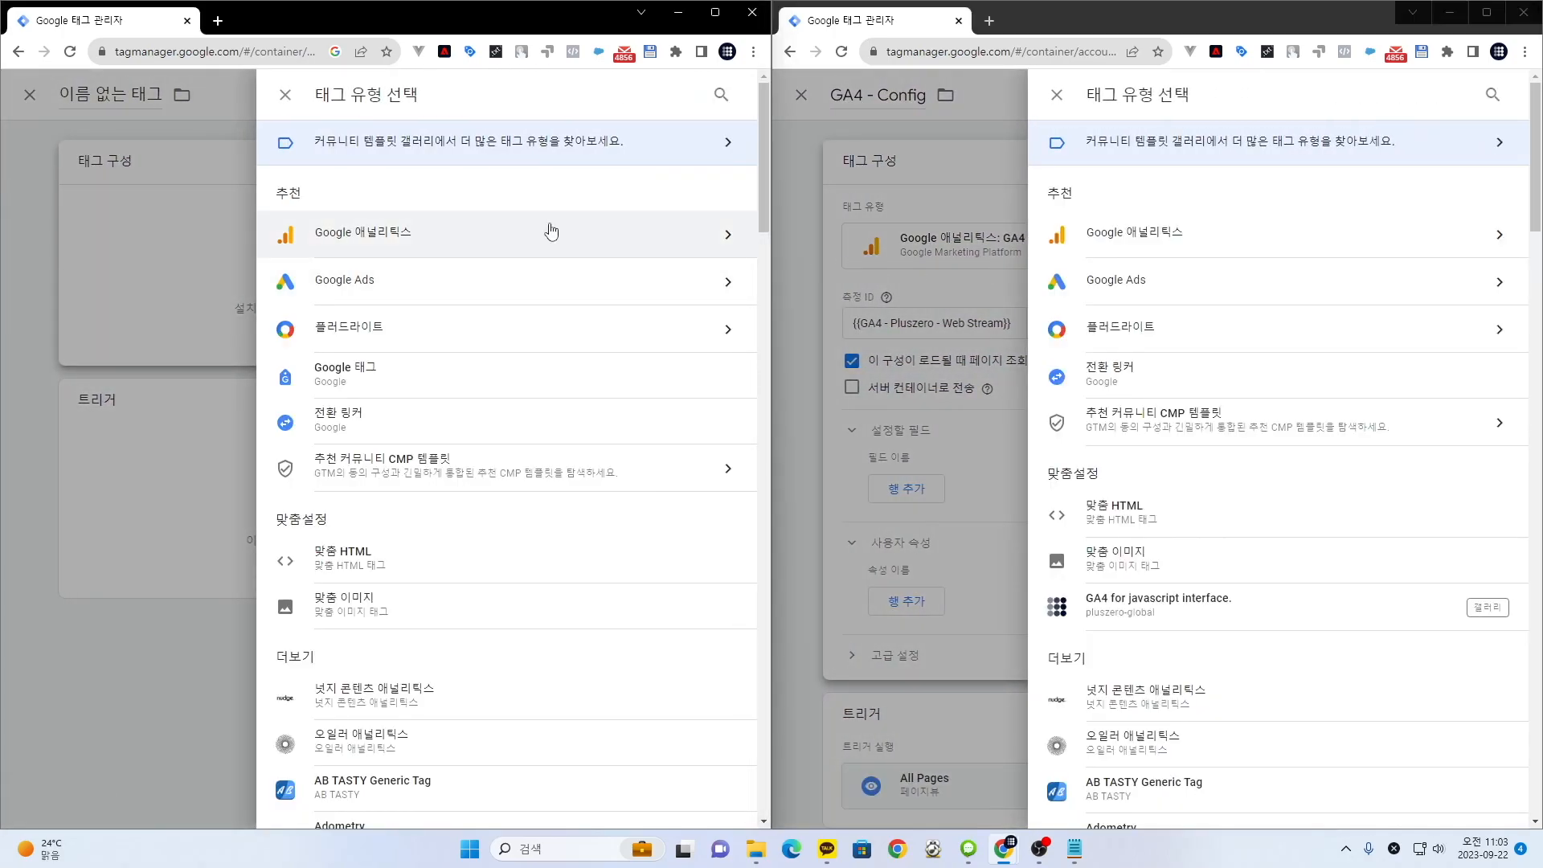
pyautogui.click(1344, 235)
pyautogui.click(661, 244)
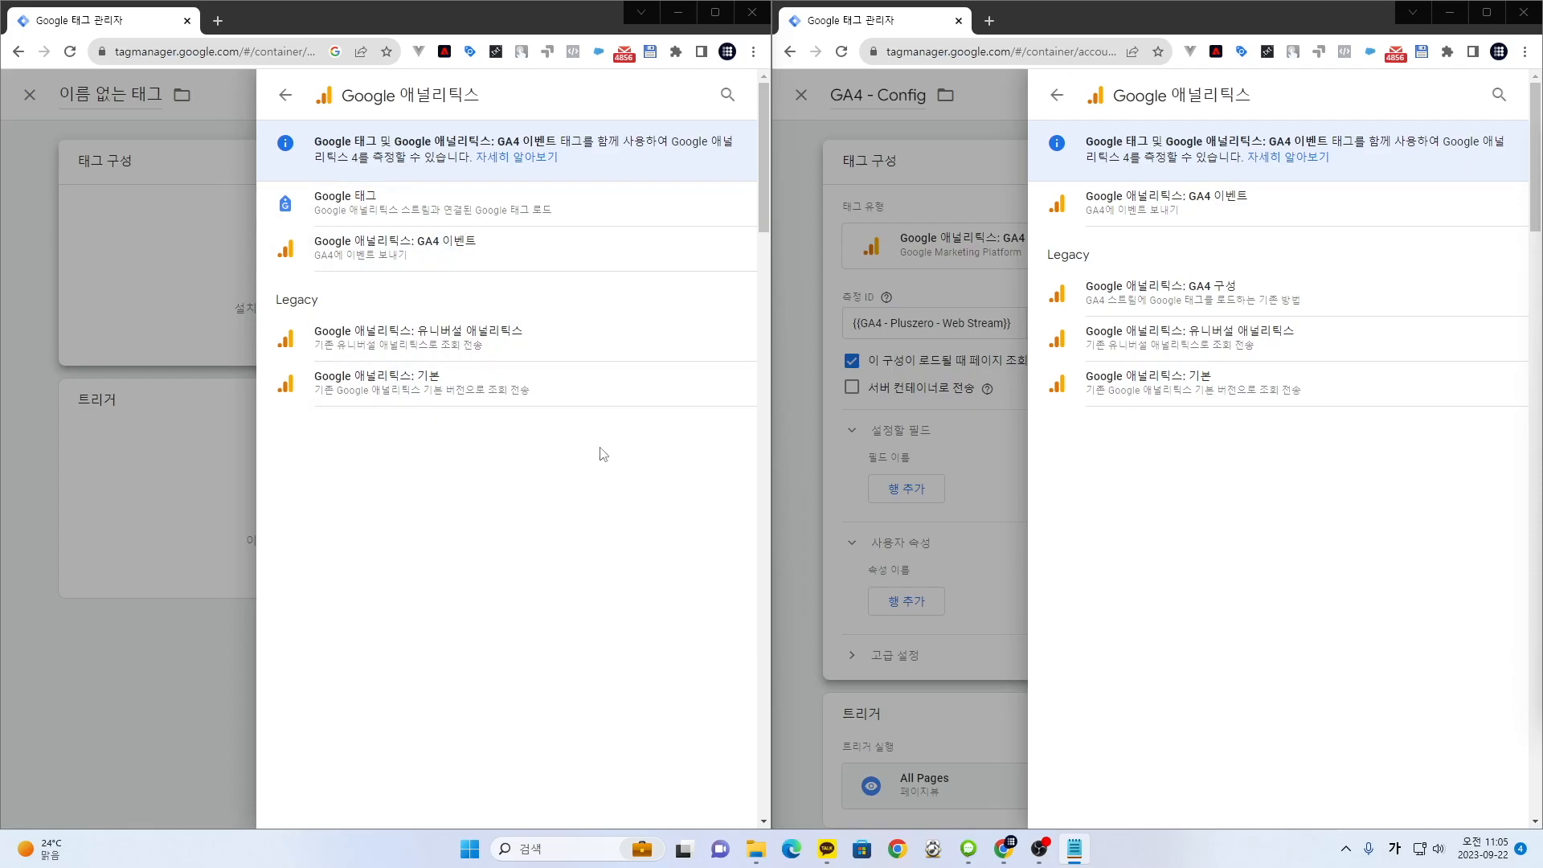
pyautogui.click(1042, 609)
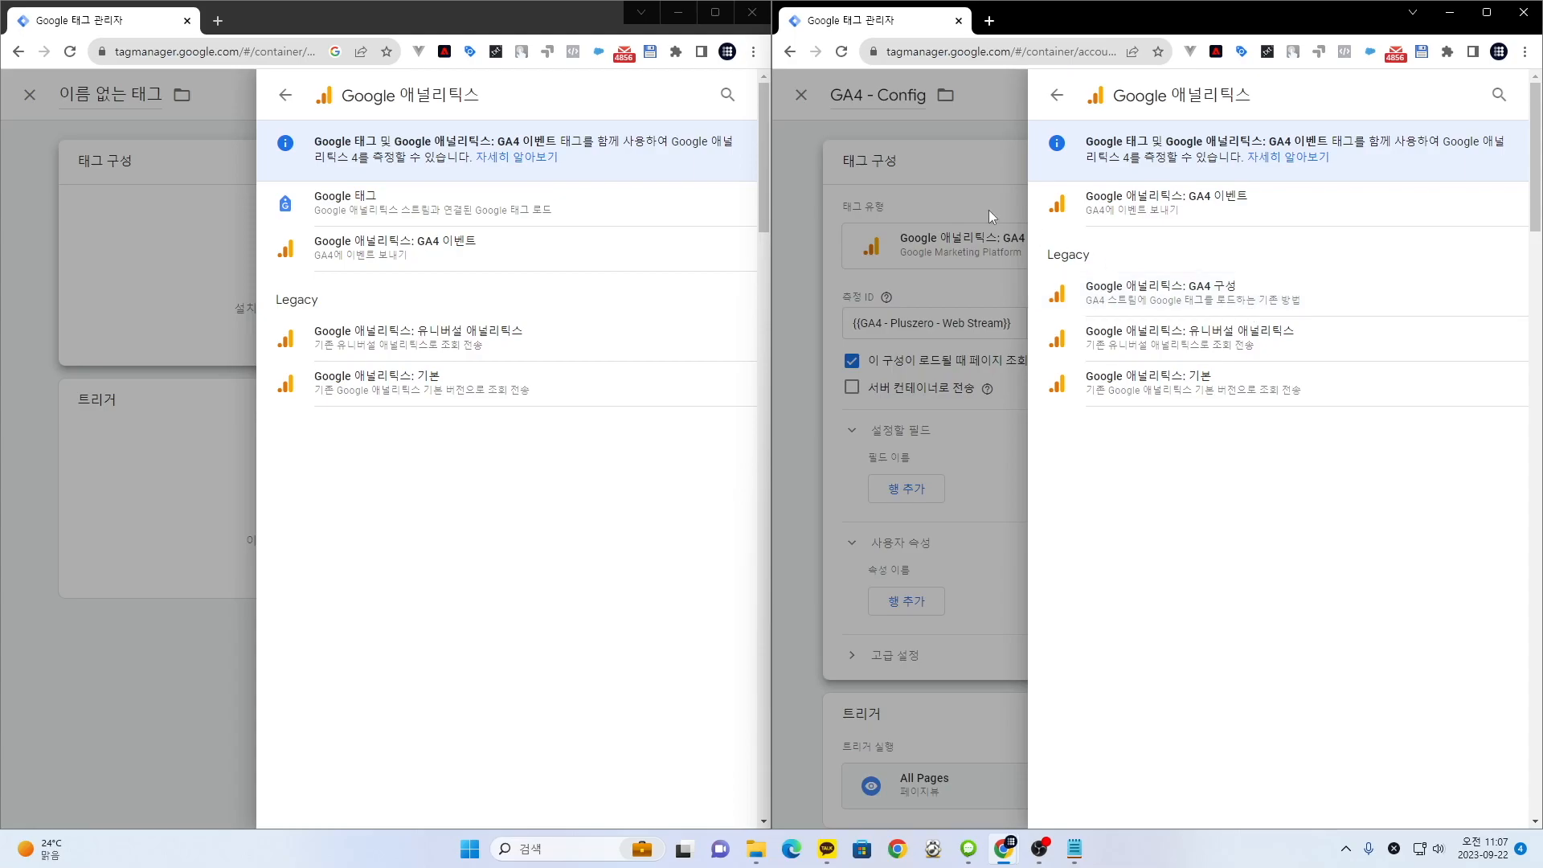
pyautogui.click(683, 207)
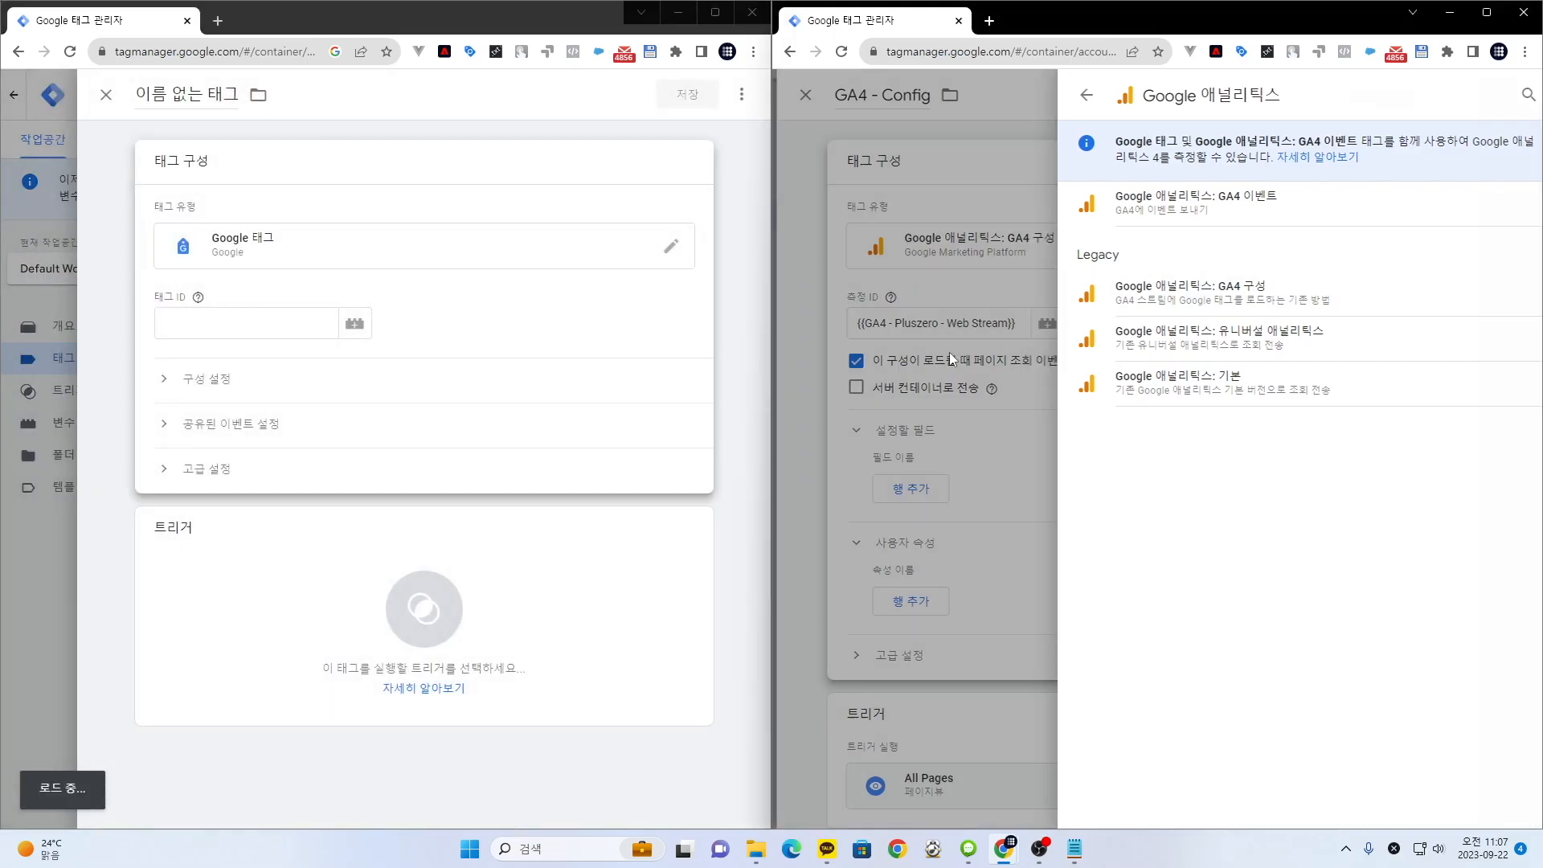
pyautogui.click(947, 352)
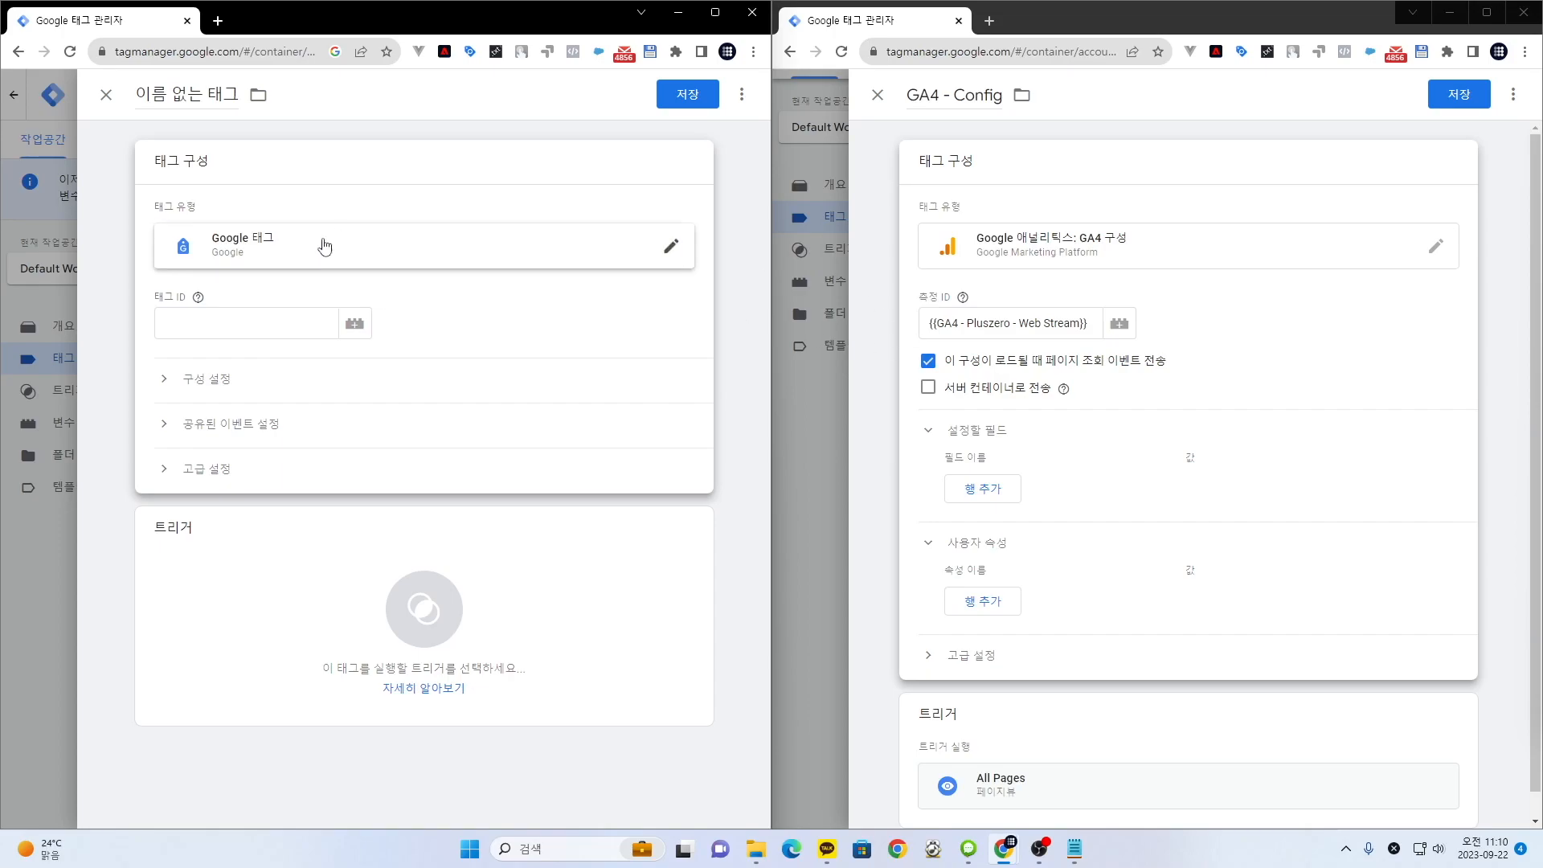
# - Set the new tag's ID to G-ABCDEF and expand its configuration settings and shared event settings
pyautogui.click(280, 330)
pyautogui.write('G-')
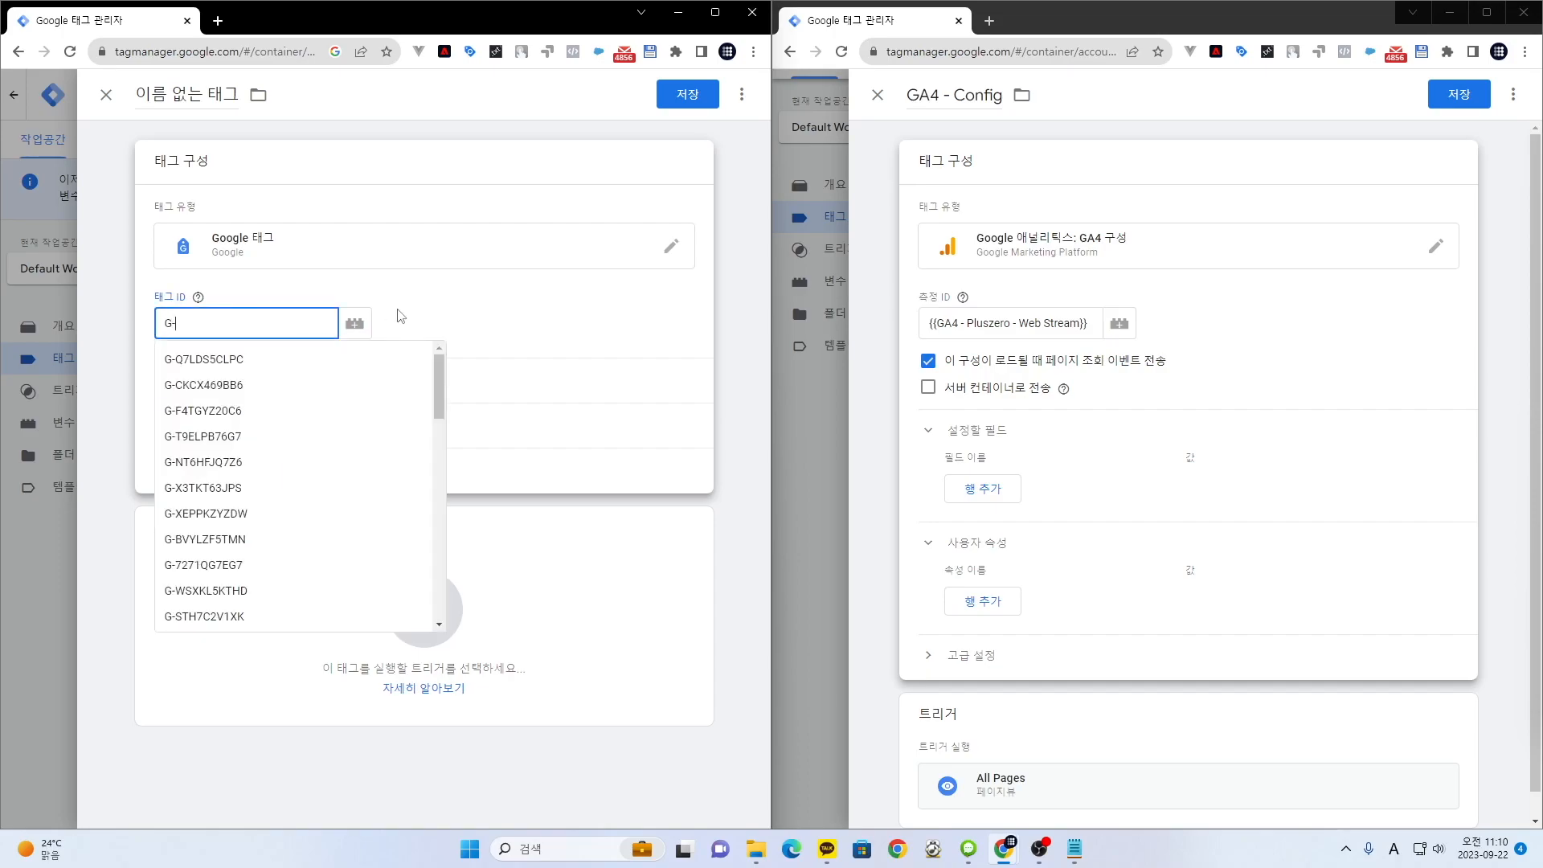
pyautogui.write('ABCDEF')
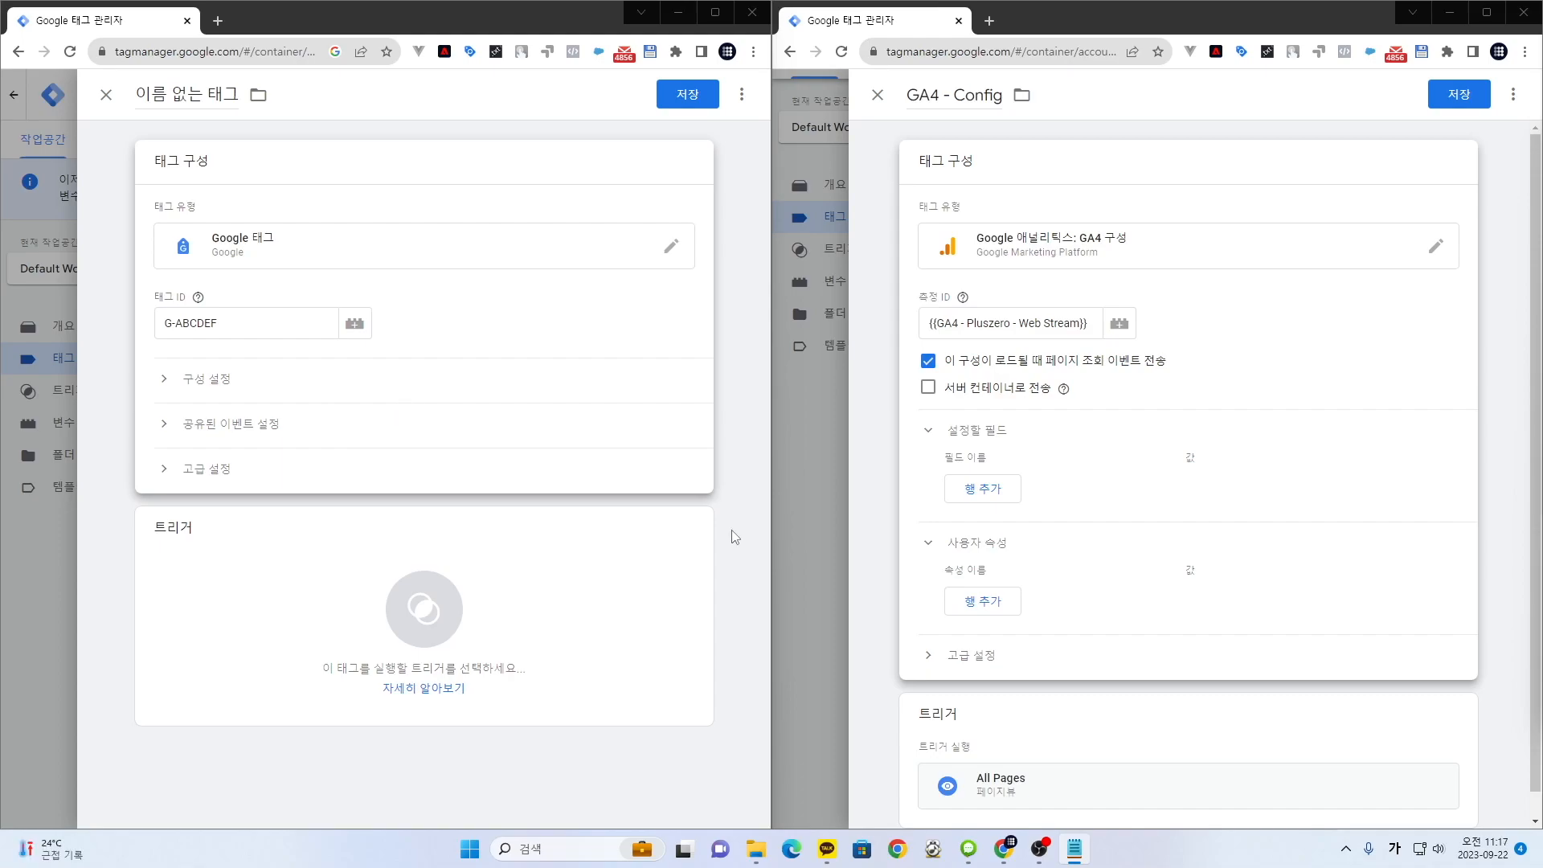
pyautogui.click(734, 537)
pyautogui.click(630, 258)
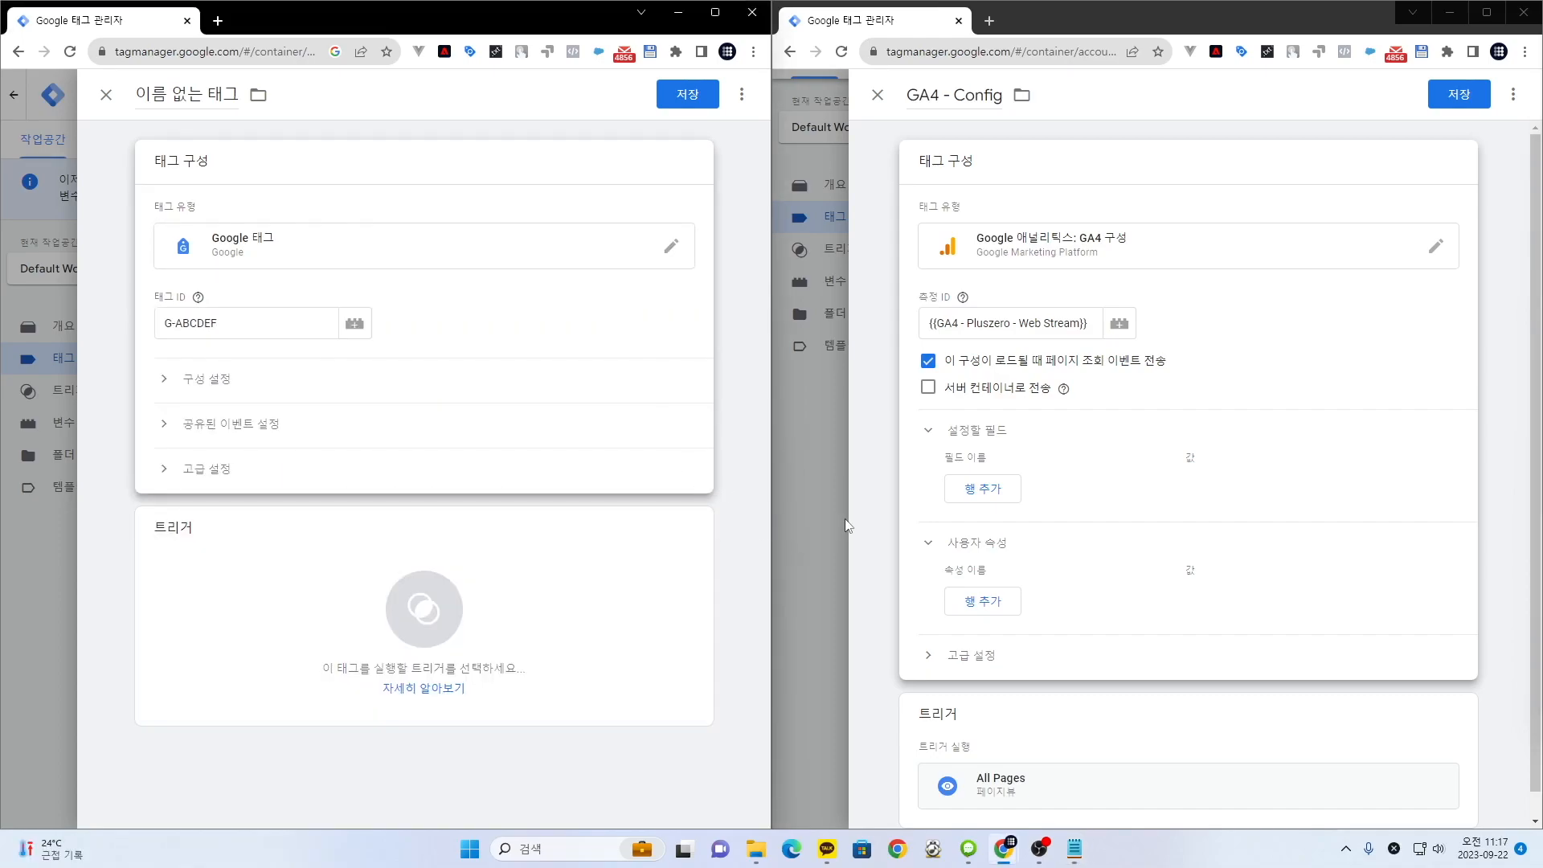
pyautogui.click(211, 379)
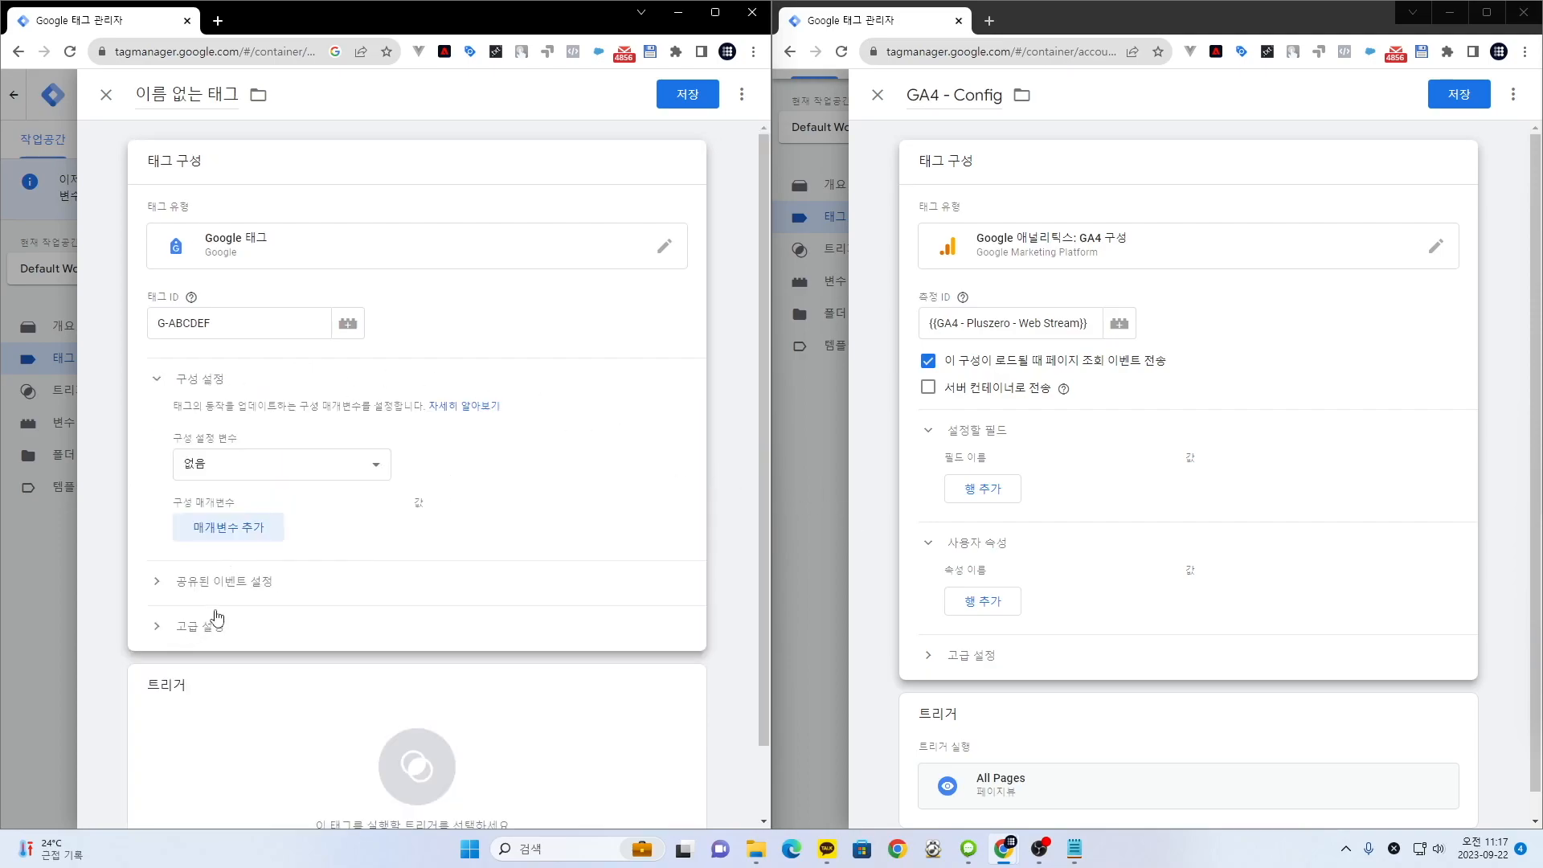
pyautogui.click(233, 583)
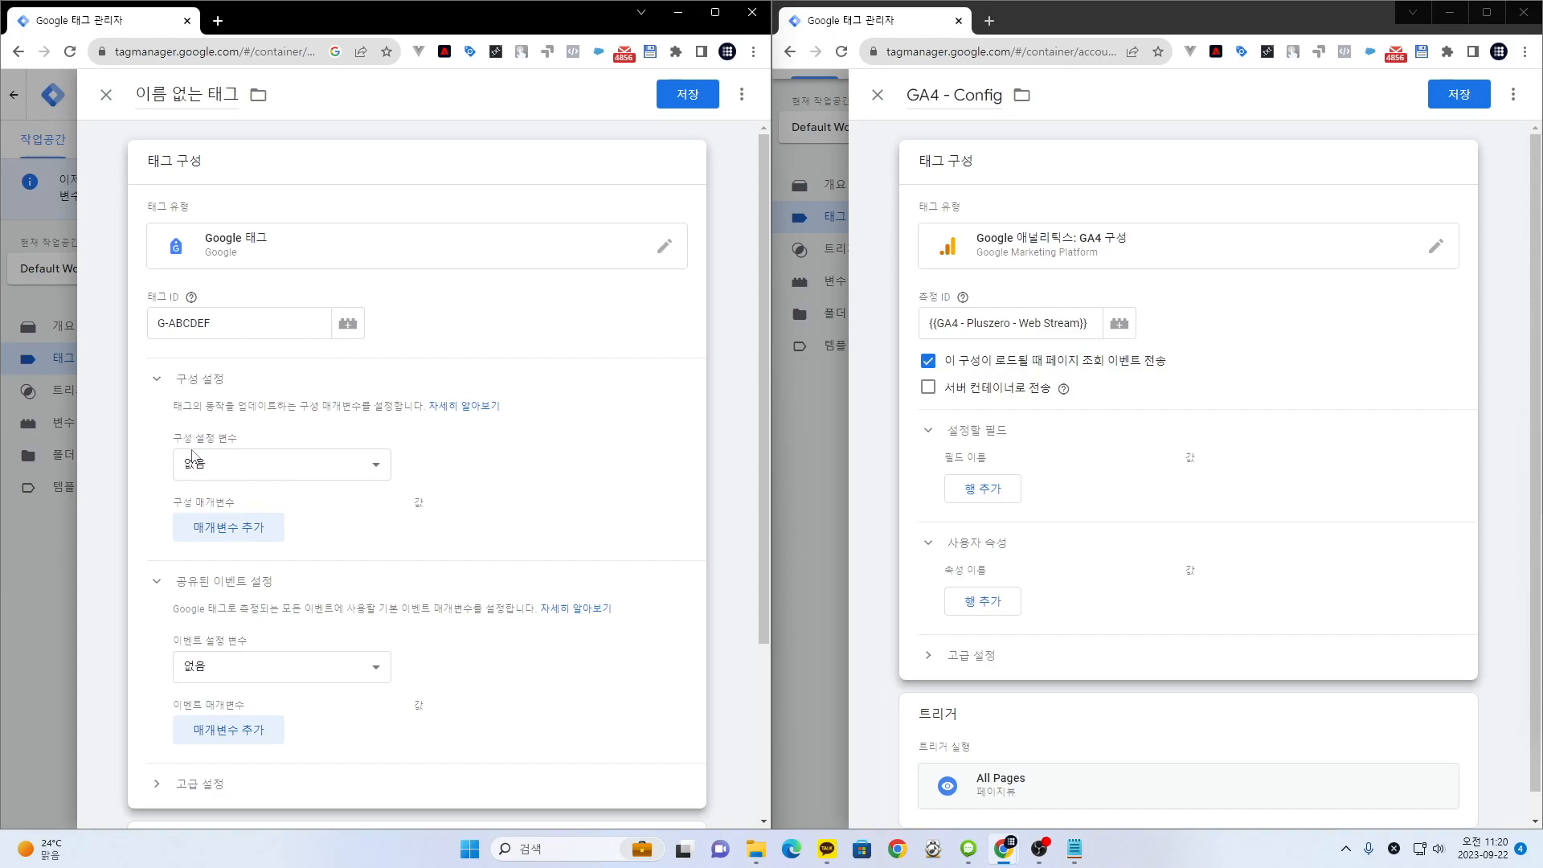
# - Turn off the page-view event on load in GA4 - Config and add the configuration parameter send_page_view with value false to the new tag
pyautogui.click(881, 378)
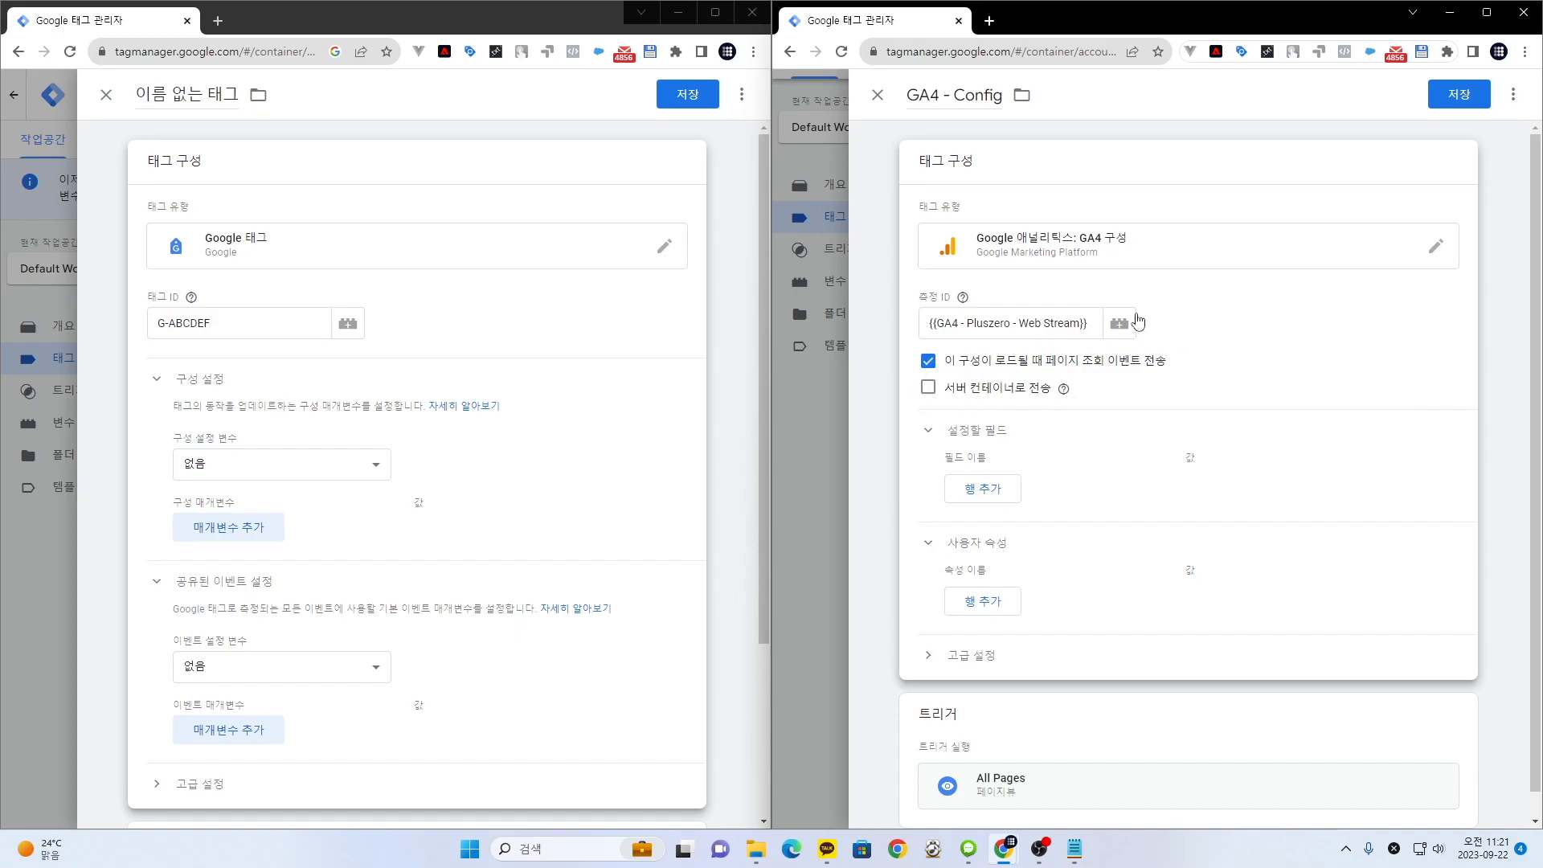
pyautogui.click(928, 362)
pyautogui.click(246, 530)
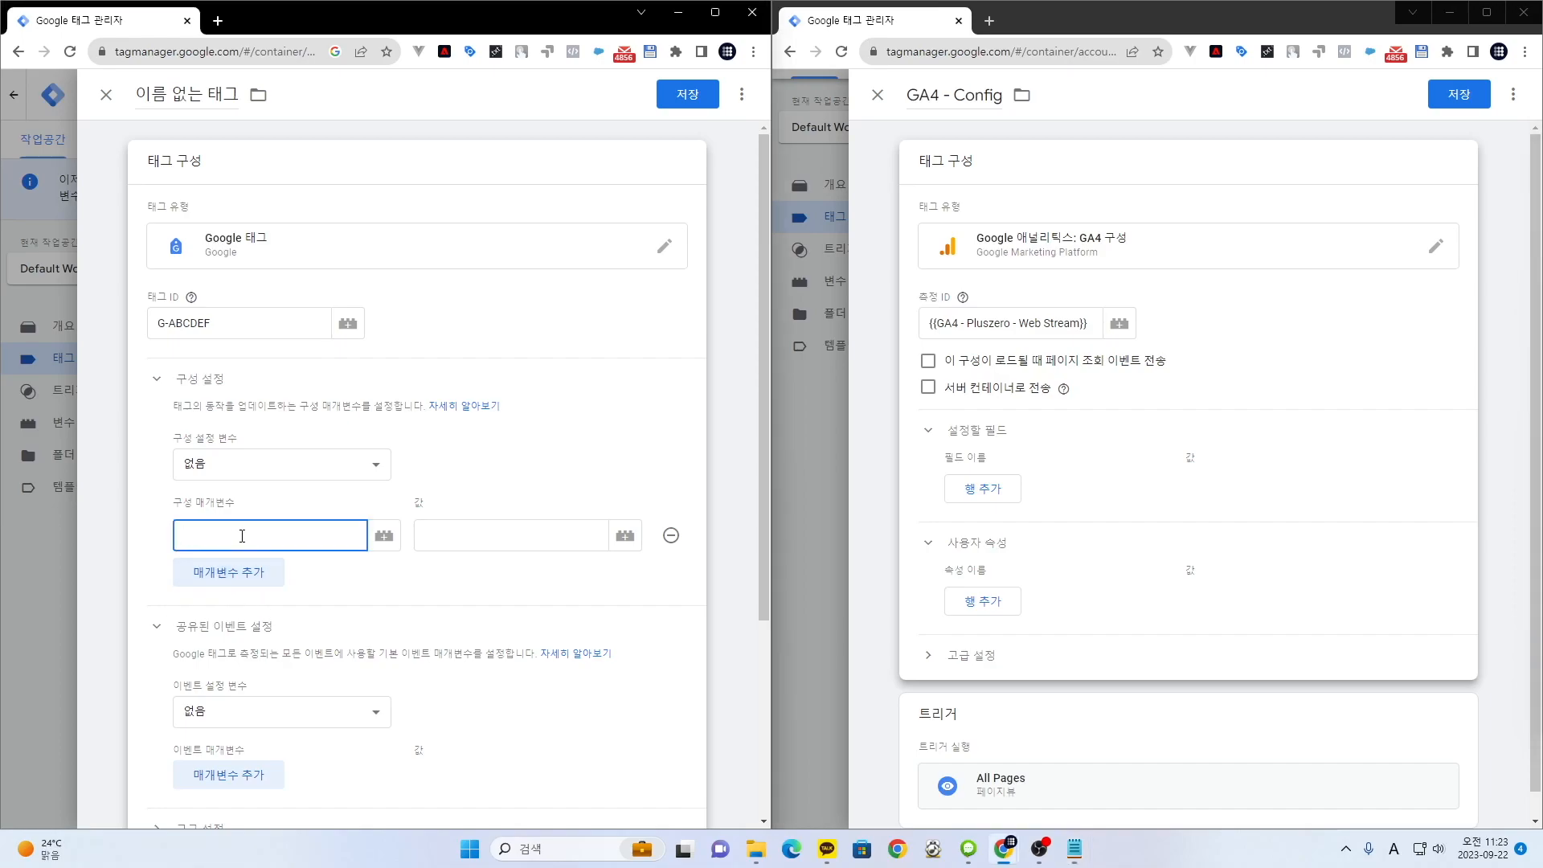
pyautogui.write('send_page_view')
pyautogui.press('Hangul')
pyautogui.click(559, 544)
pyautogui.press('Hangul')
pyautogui.write('false')
pyautogui.press('Hangul')
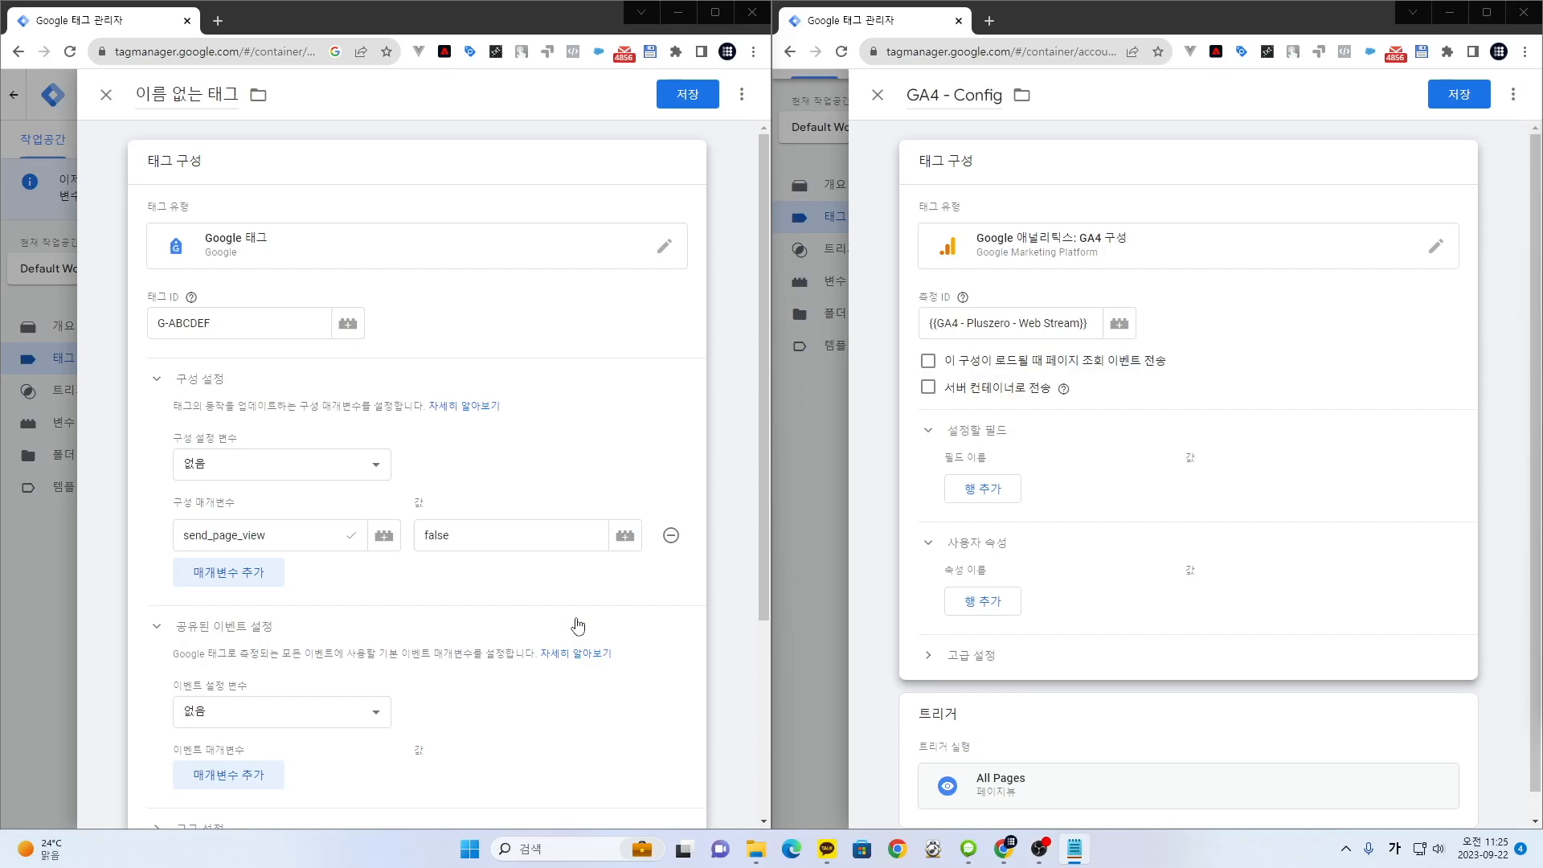
pyautogui.click(120, 533)
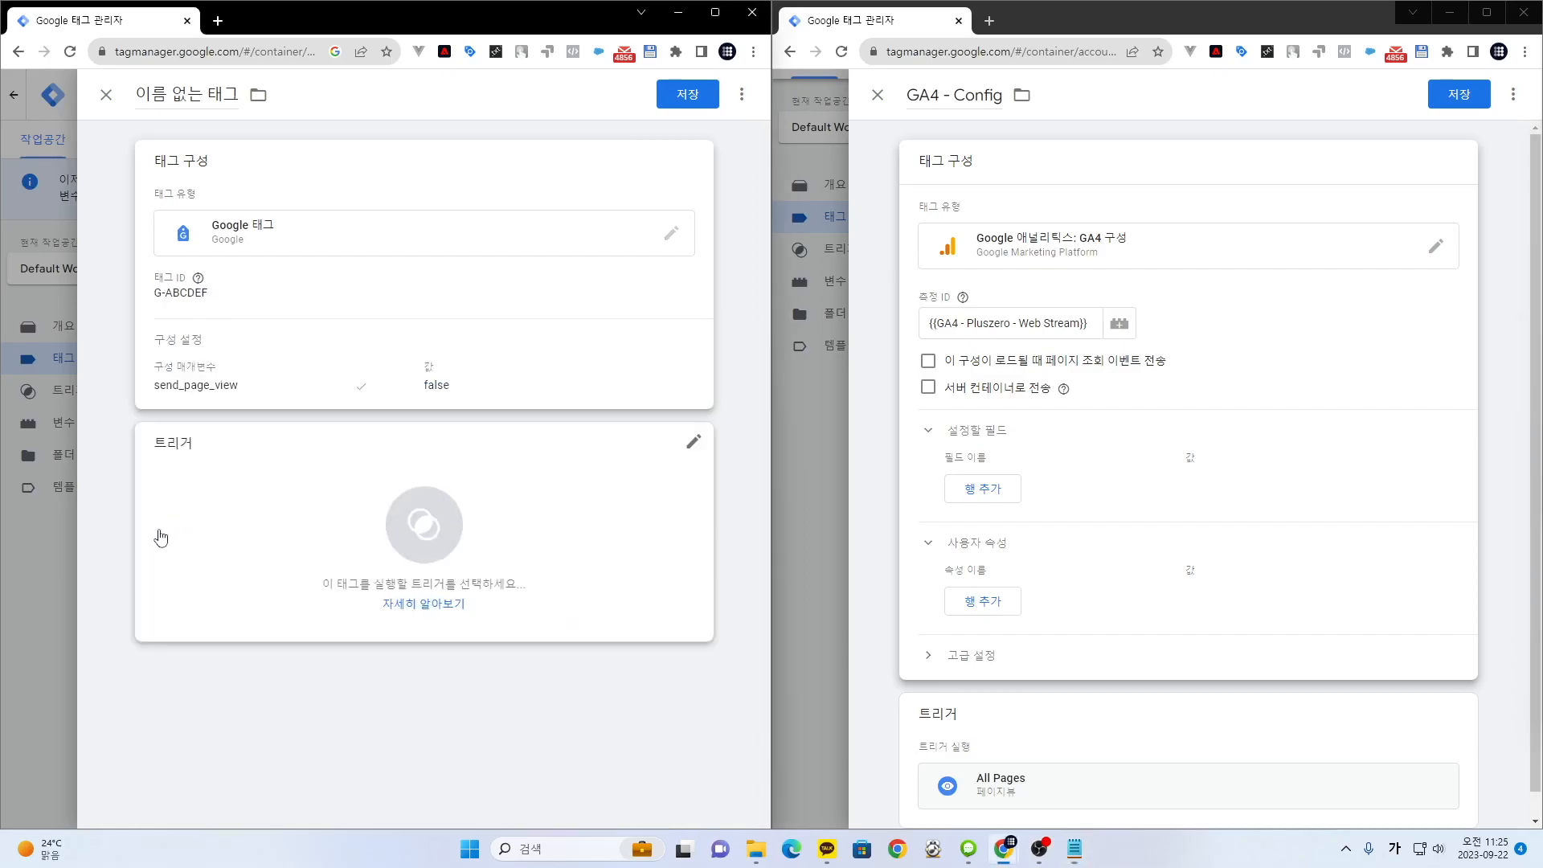
# - Change the name of the new tag's configuration parameter to user_id
pyautogui.click(270, 392)
pyautogui.doubleClick(273, 535)
pyautogui.press('BackSpace')
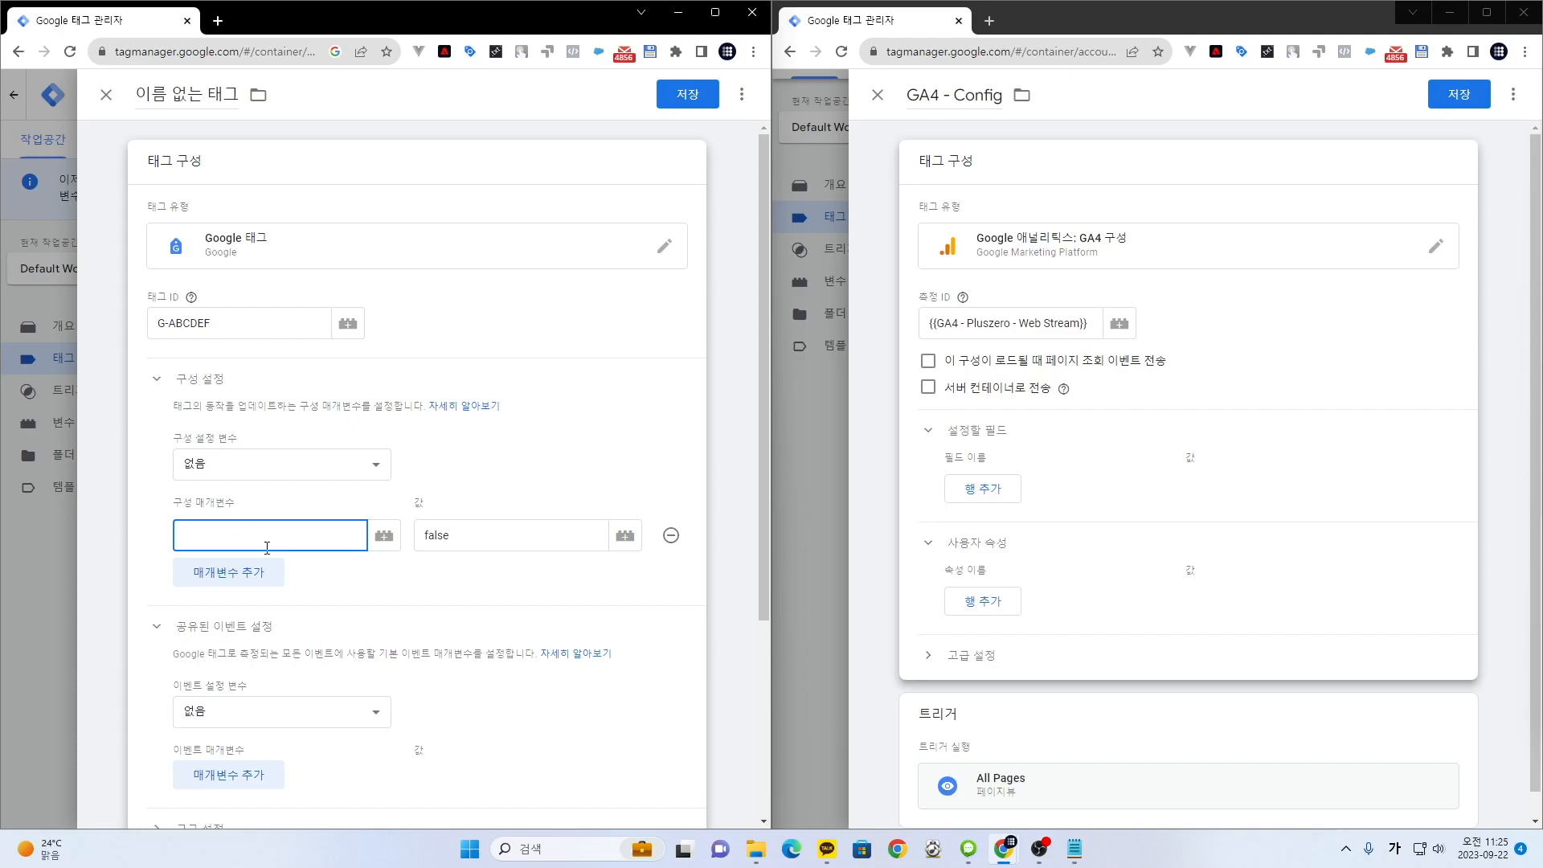
pyautogui.click(267, 548)
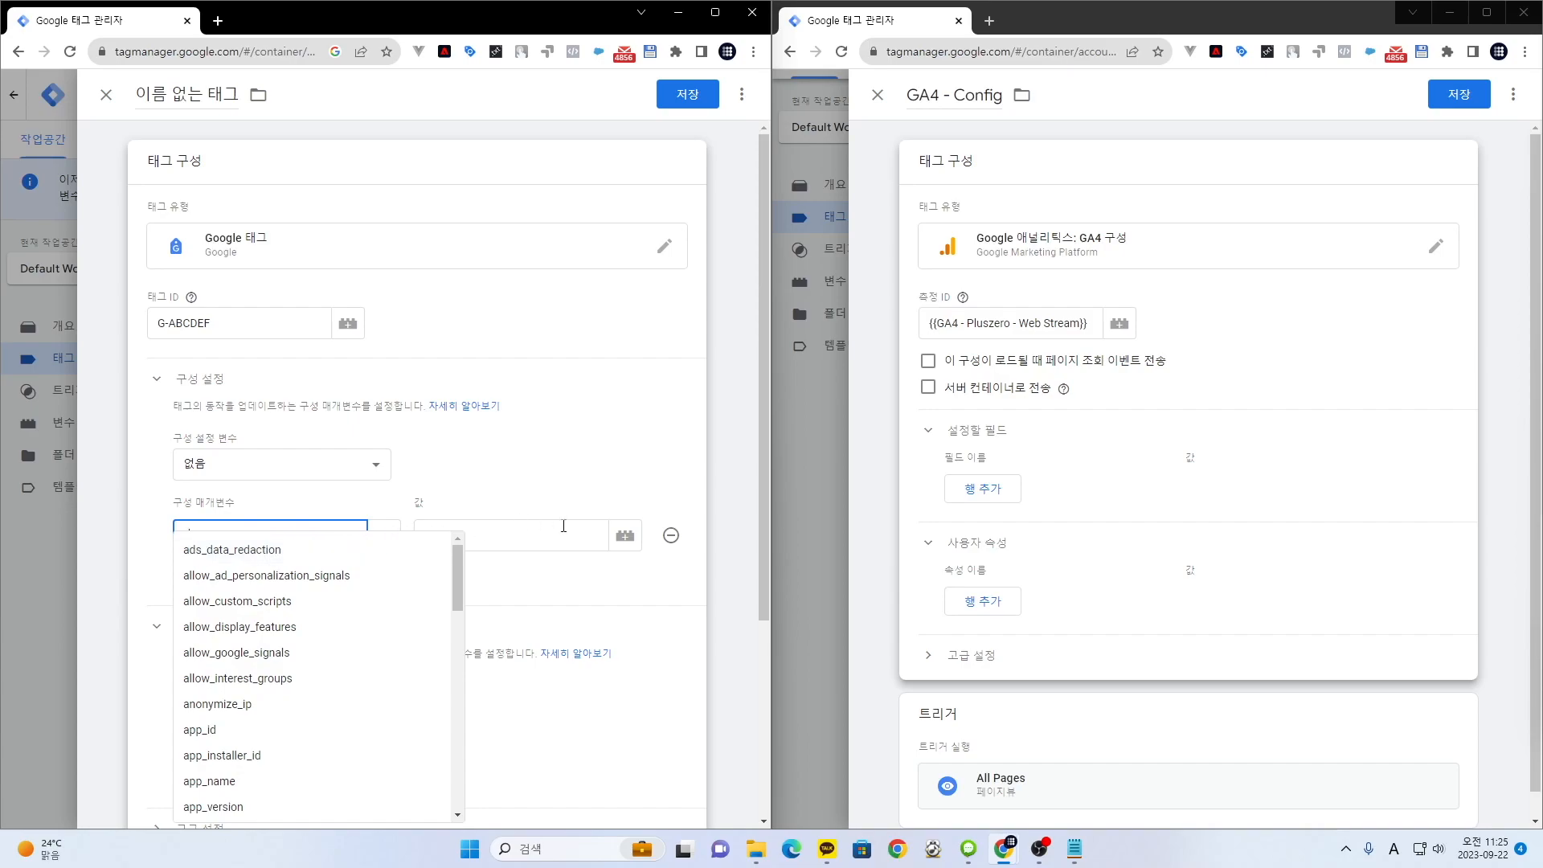
pyautogui.press('Hangul')
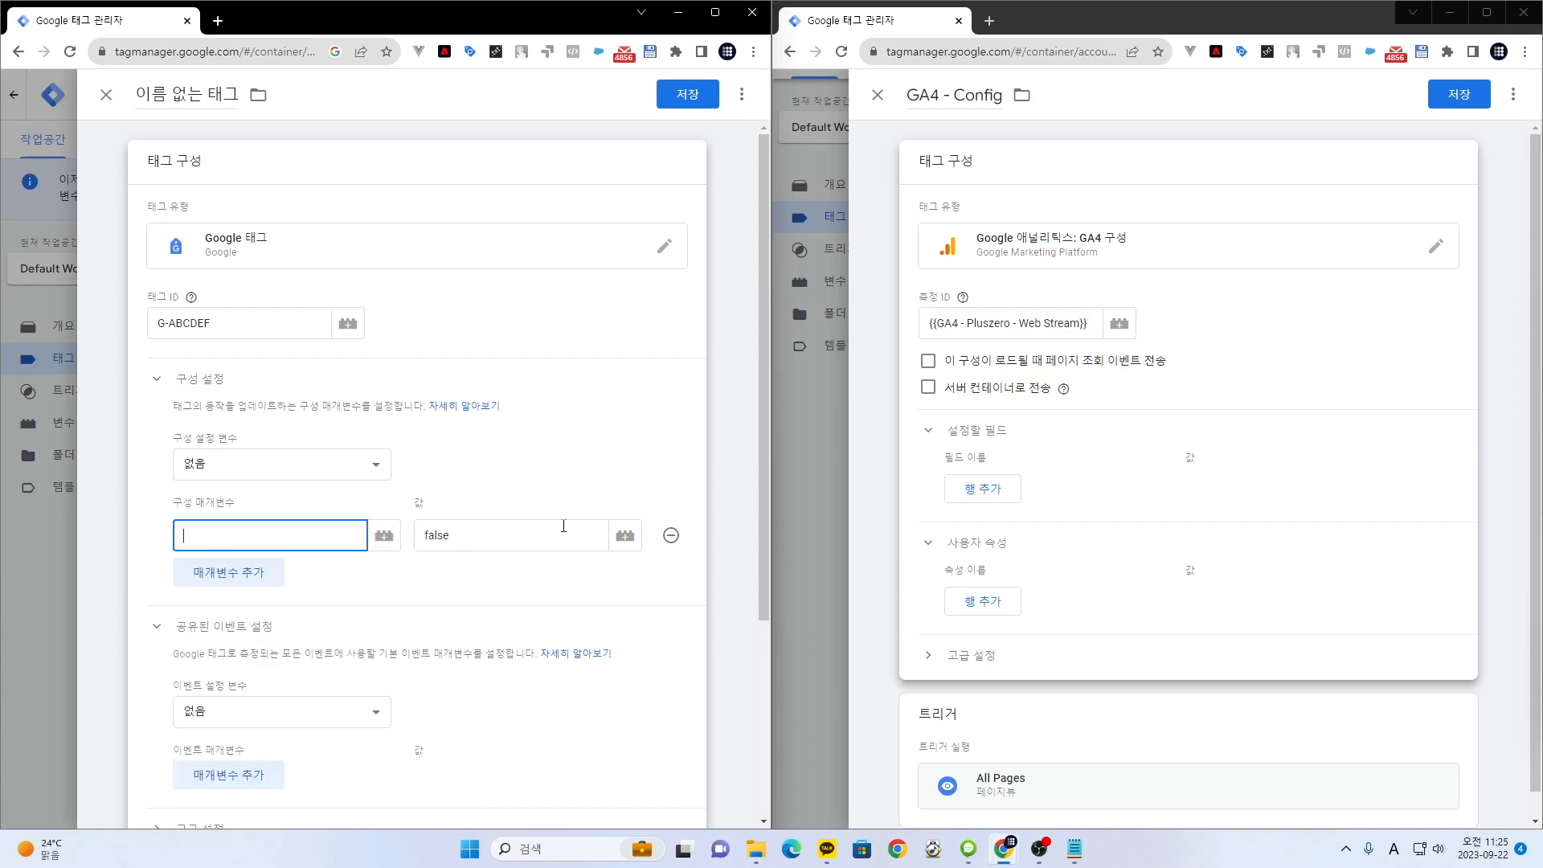
pyautogui.write('ㅕㄴㄷ')
pyautogui.press('BackSpace')
pyautogui.press('BackSpace')
pyautogui.press('BackSpace')
pyautogui.press('Hangul')
pyautogui.write('user_id')
# - Set the value of the user_id parameter to 유저 아이디
pyautogui.click(564, 526)
pyautogui.hotkey('ctrl', 'a')
pyautogui.press('BackSpace')
pyautogui.press('Hangul')
pyautogui.write('ㅇㅠ저 사이잍')
pyautogui.press('BackSpace')
pyautogui.press('BackSpace')
pyautogui.press('BackSpace')
pyautogui.write('아이디')
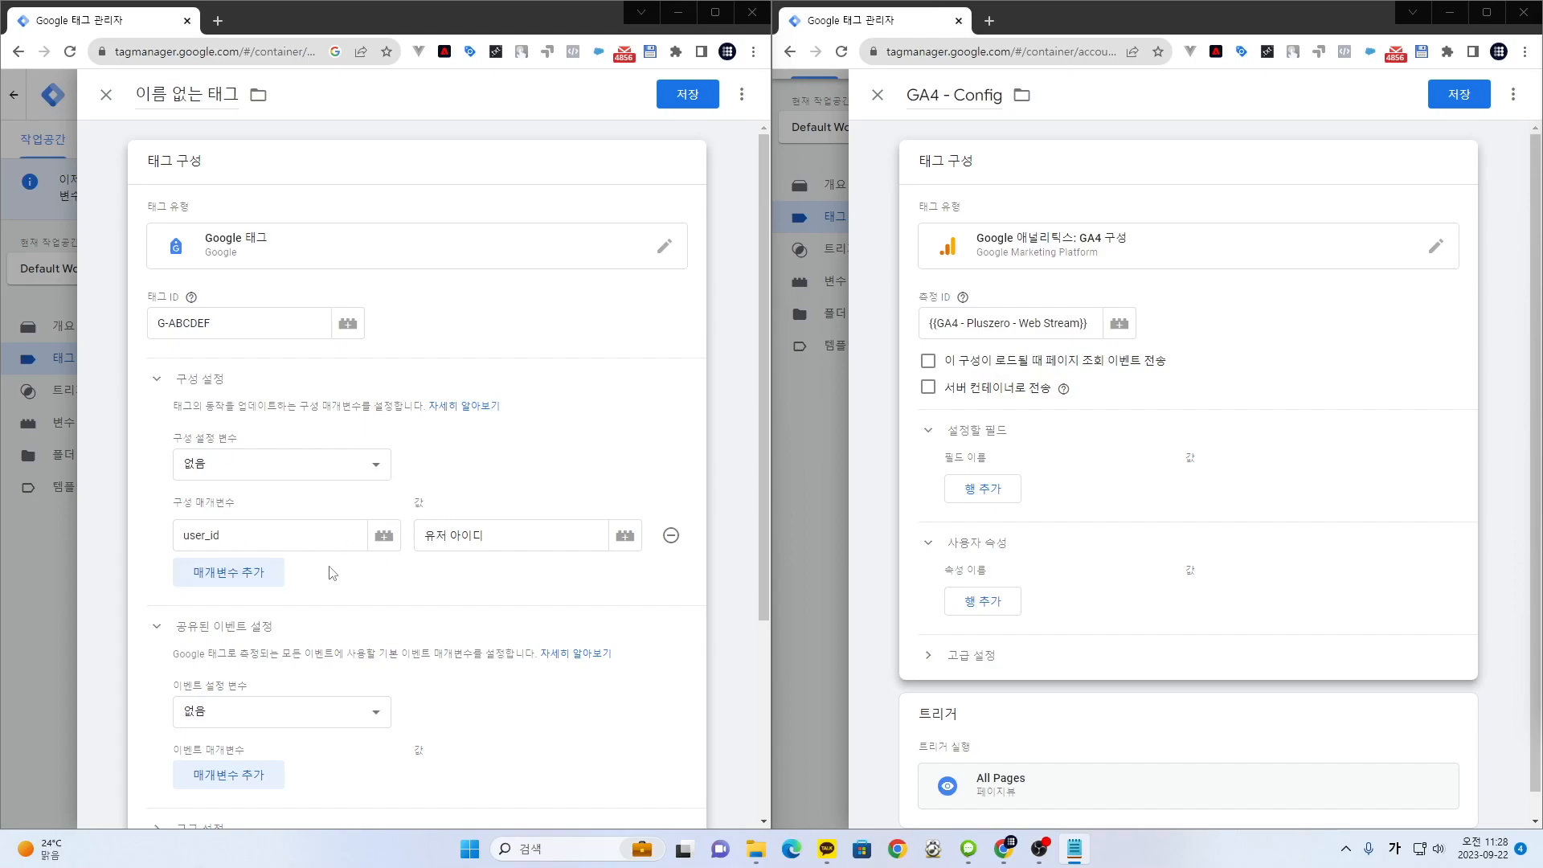
pyautogui.click(699, 466)
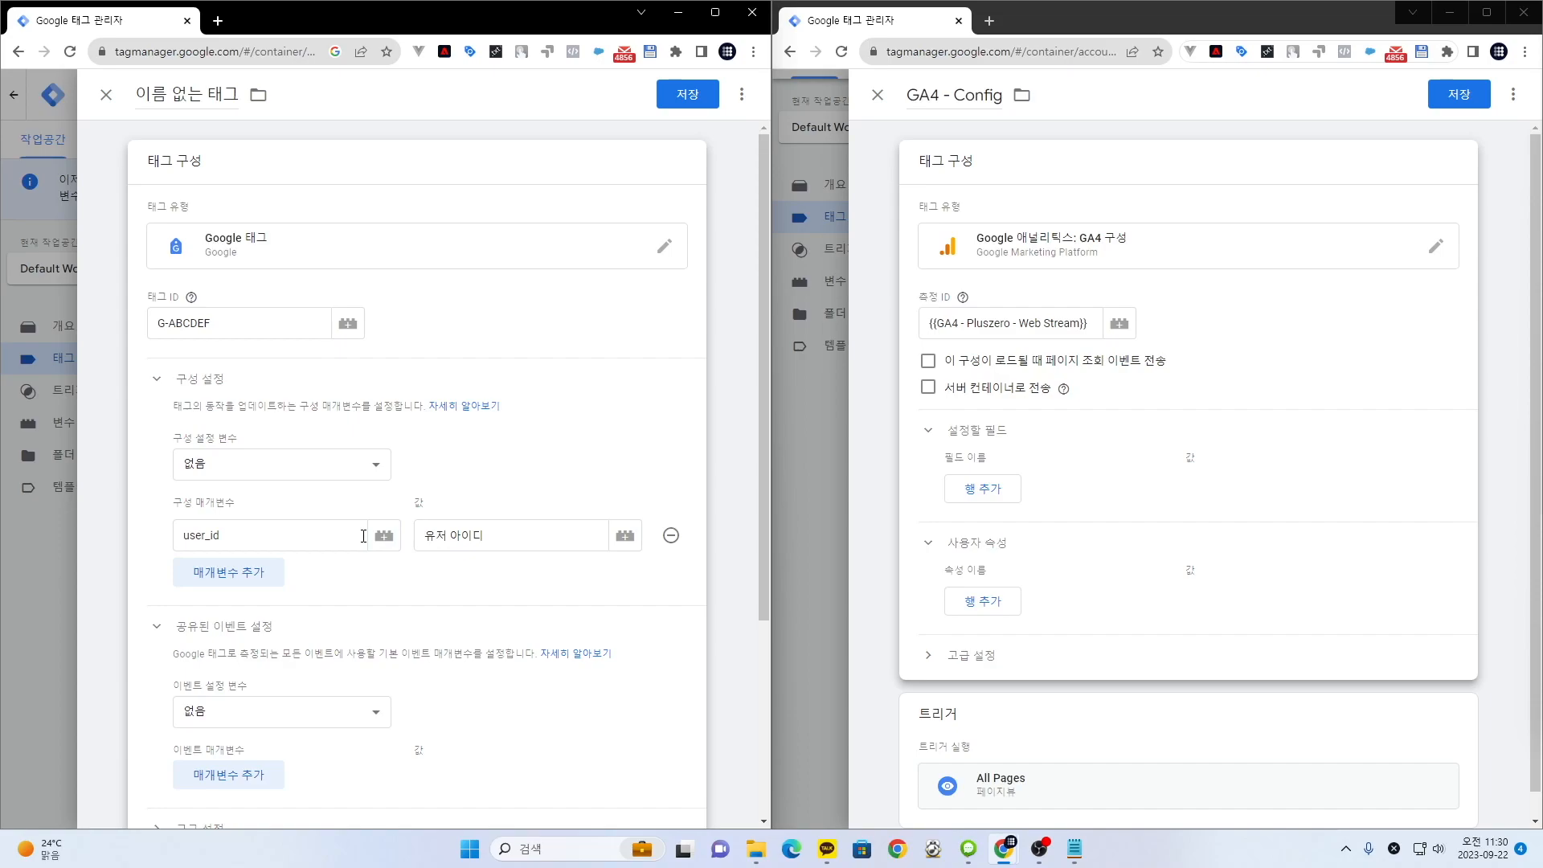
# - Start a new Google tag configuration settings variable with the parameter user_id set to 유저 아이디
pyautogui.click(311, 474)
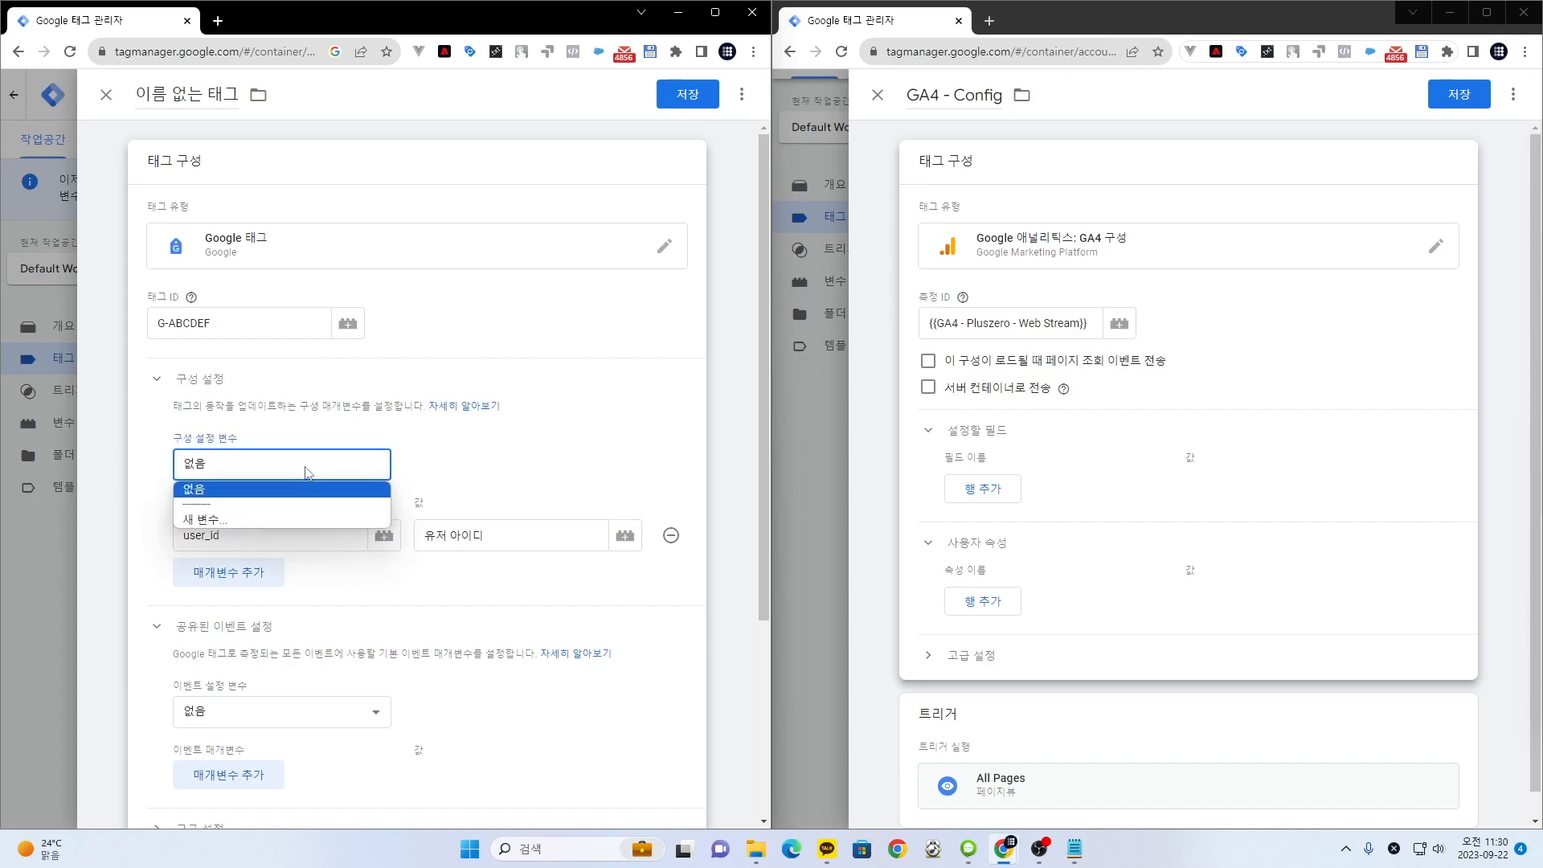
pyautogui.click(293, 523)
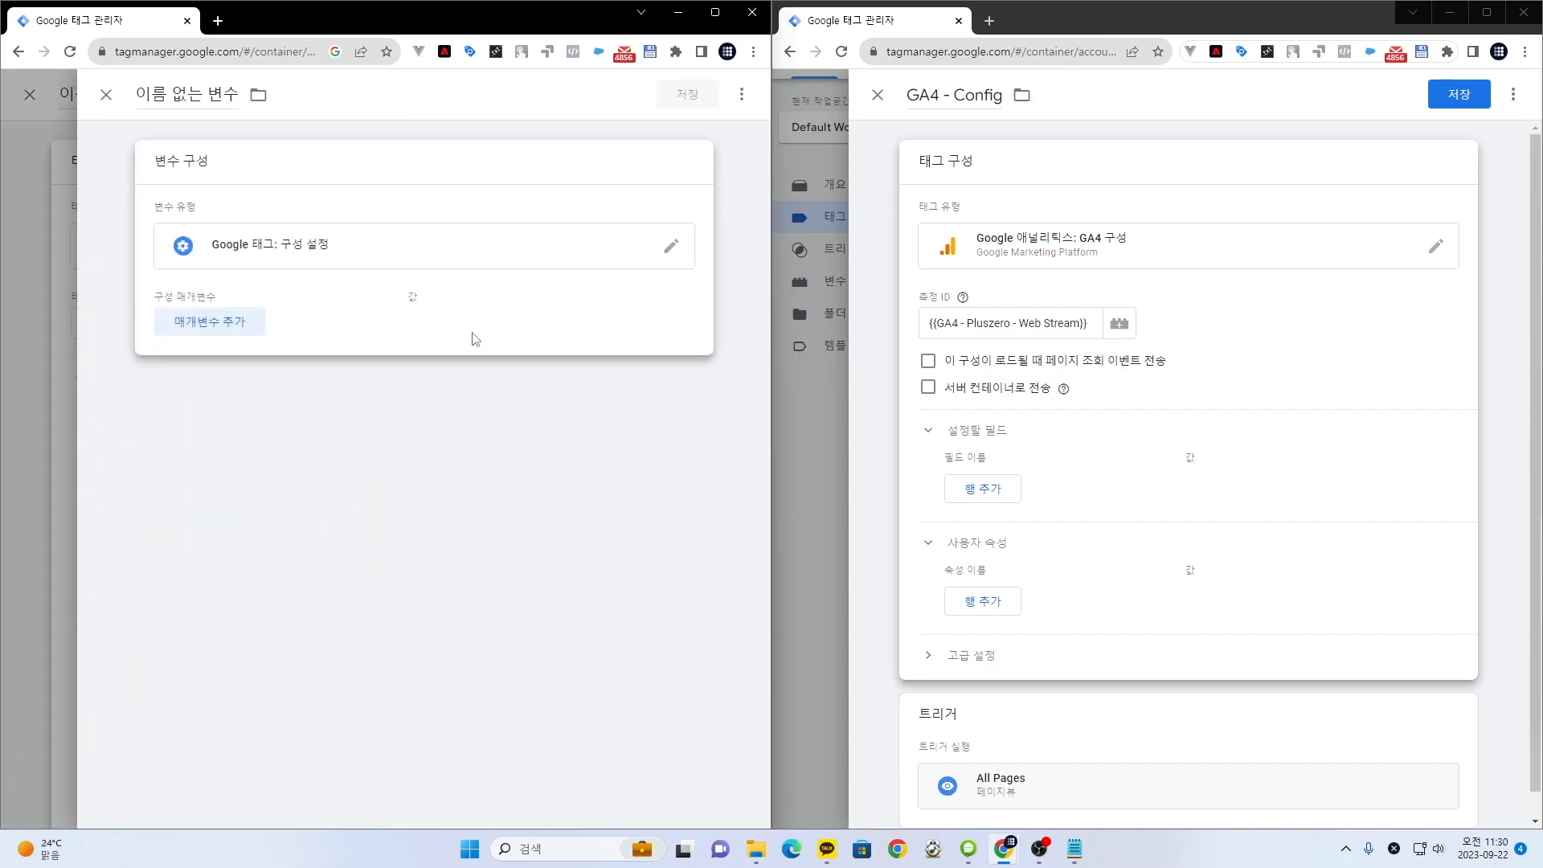
pyautogui.click(262, 328)
pyautogui.click(265, 337)
pyautogui.write('ㅓㄴㄷㄱ_ㅑ이')
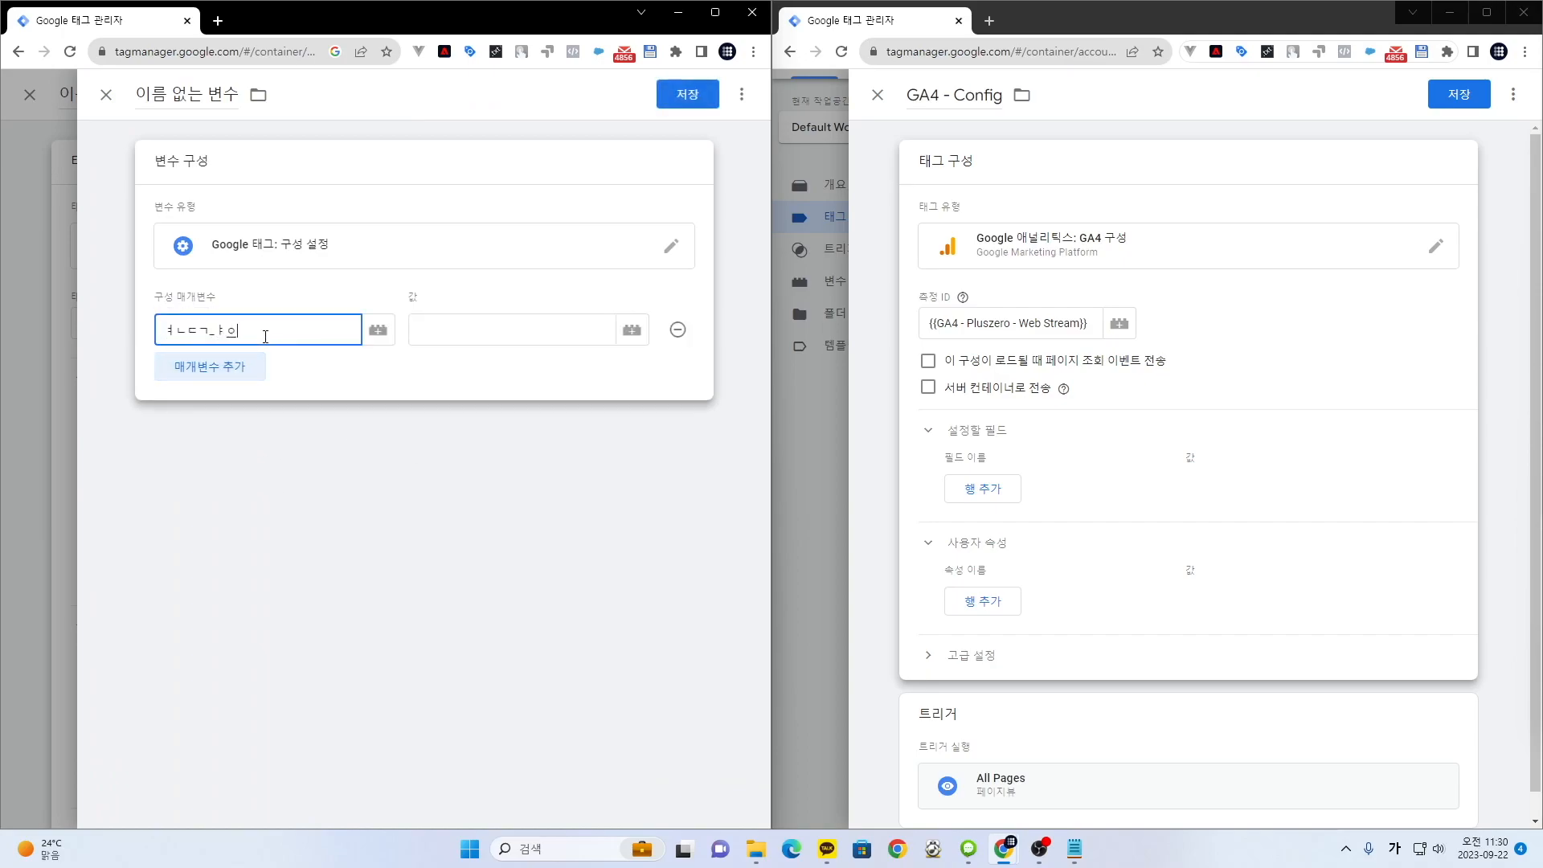
pyautogui.press('BackSpace')
pyautogui.press('BackSpace')
pyautogui.press('BackSpace')
pyautogui.press('BackSpace')
pyautogui.press('BackSpace')
pyautogui.press('BackSpace')
pyautogui.press('BackSpace')
pyautogui.press('Hangul')
pyautogui.write('user_id')
pyautogui.press('Tab')
pyautogui.press('Hangul')
pyautogui.write('유저 아이디')
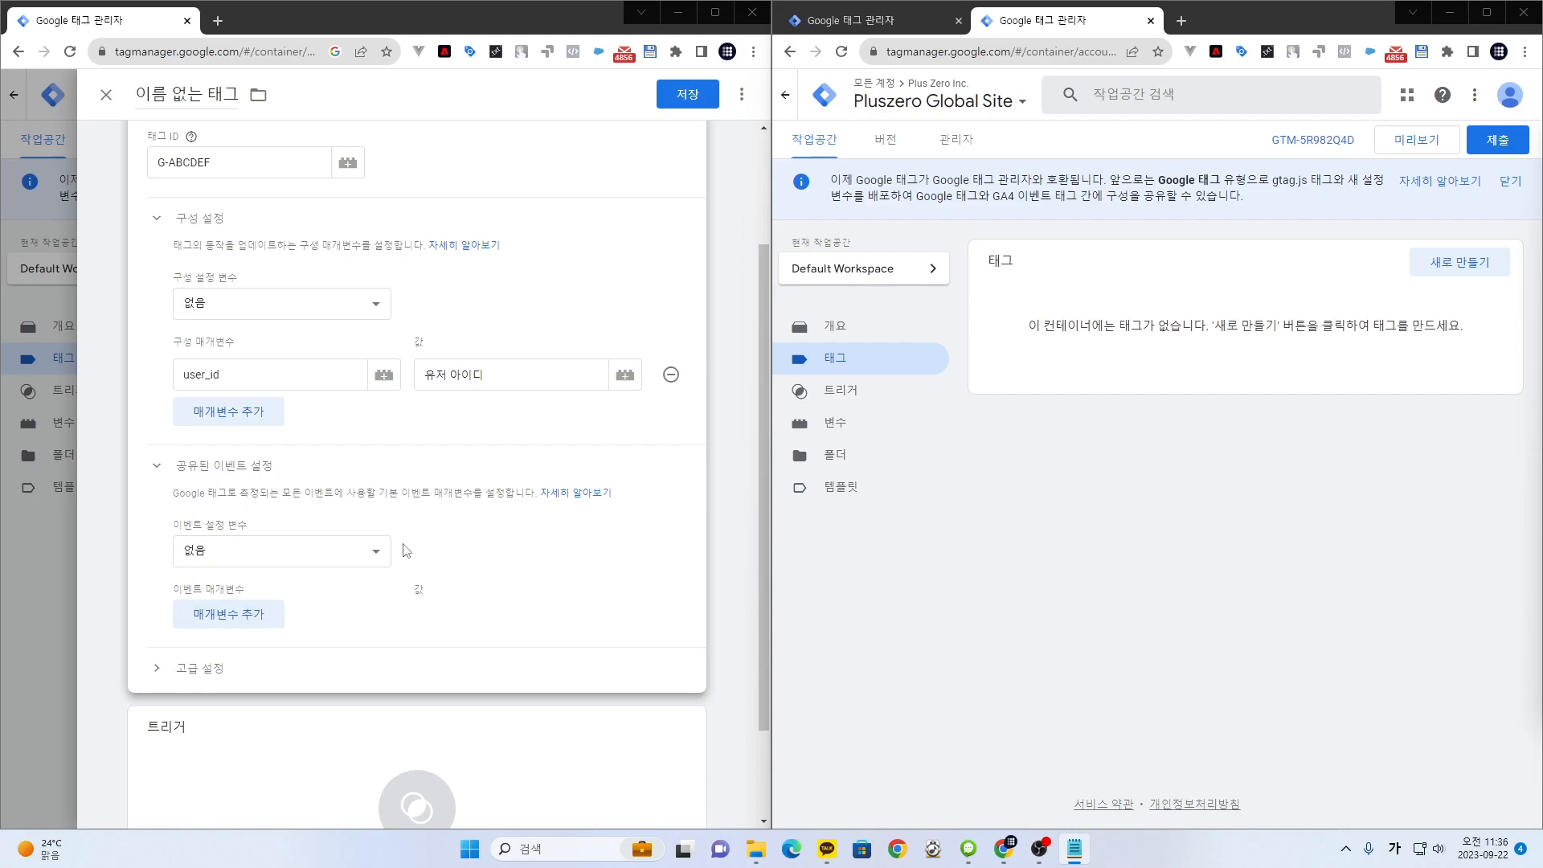
# - Add an empty shared event parameter row, and start a new event settings variable with an empty Google Analytics user property
pyautogui.click(199, 618)
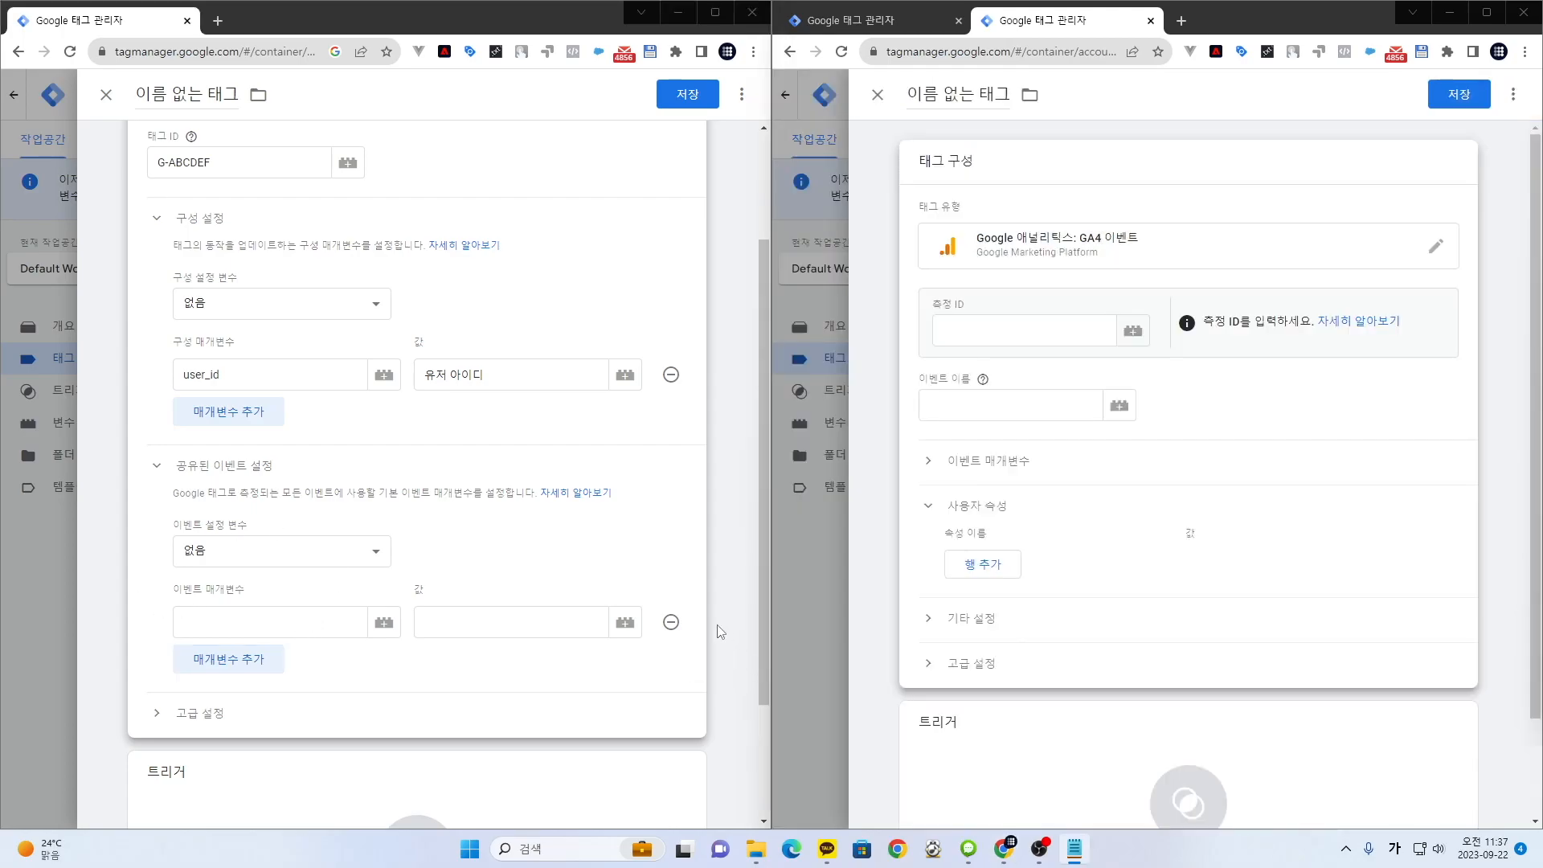
pyautogui.click(688, 590)
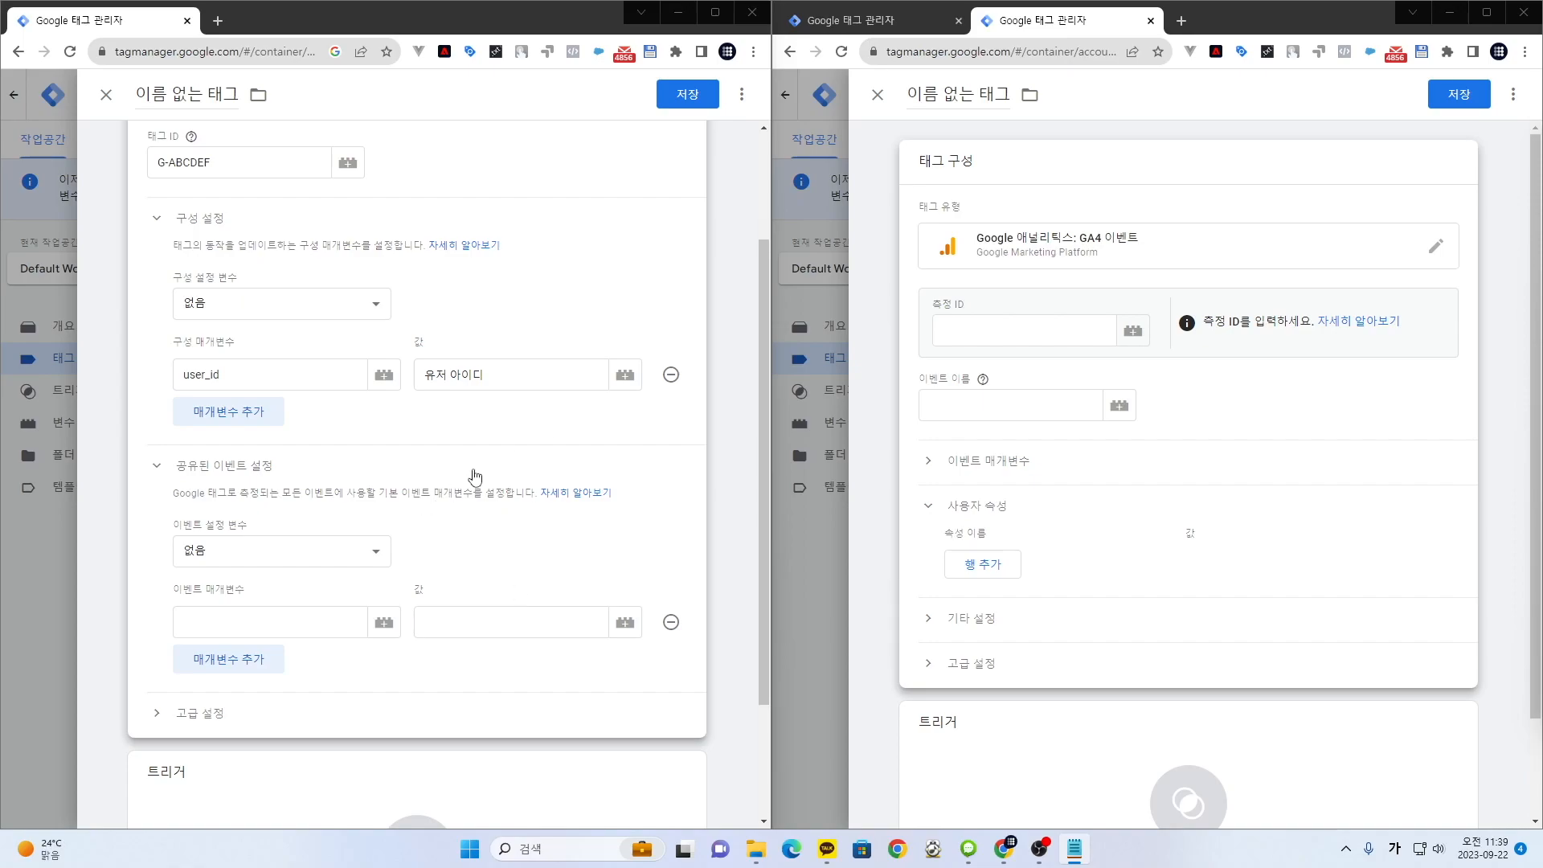
pyautogui.click(252, 565)
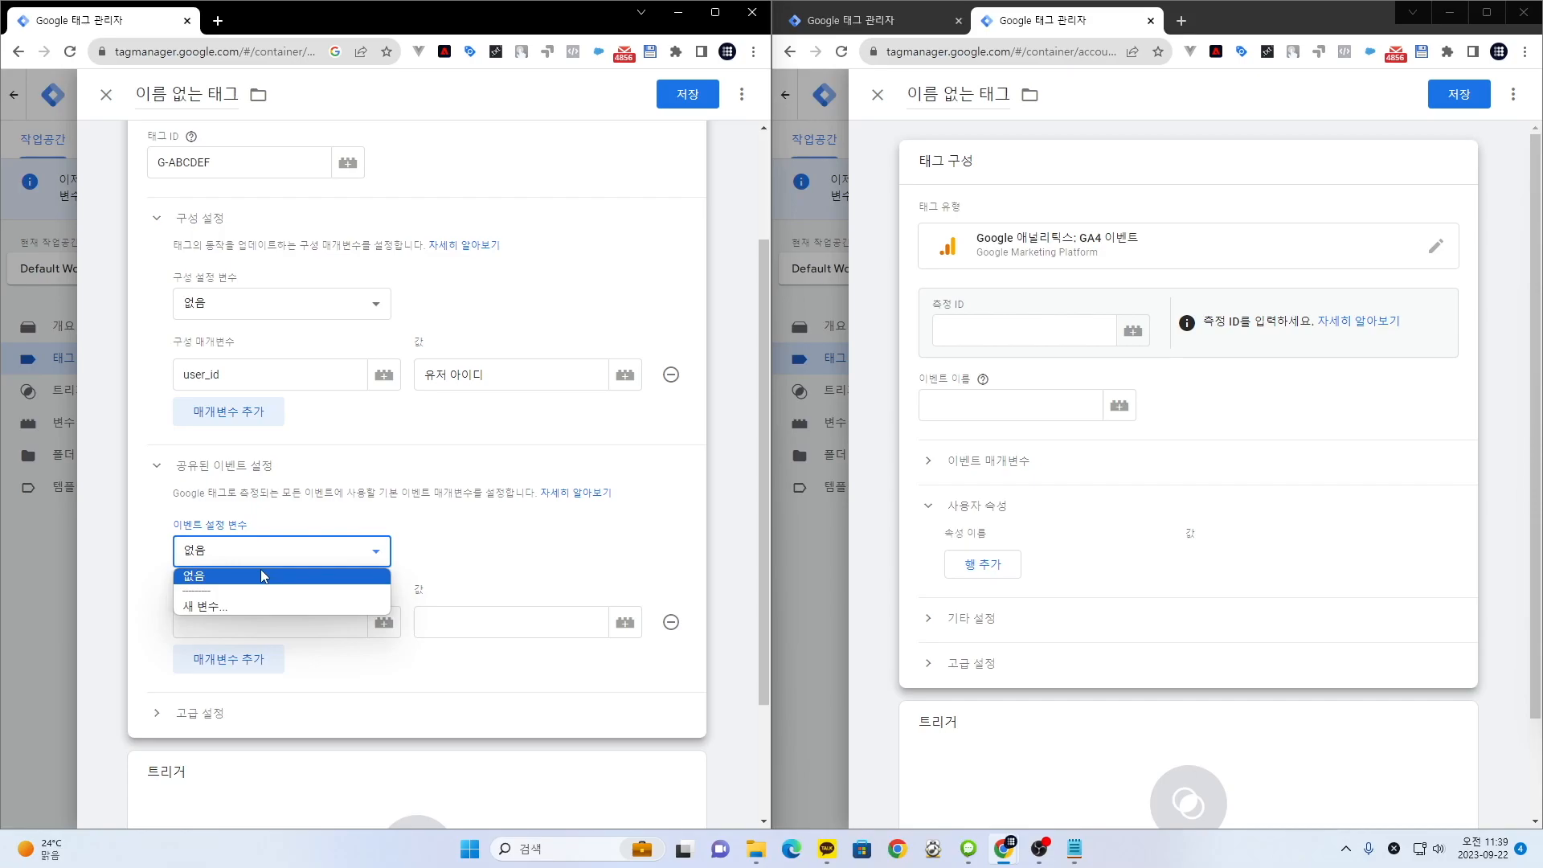
pyautogui.click(272, 604)
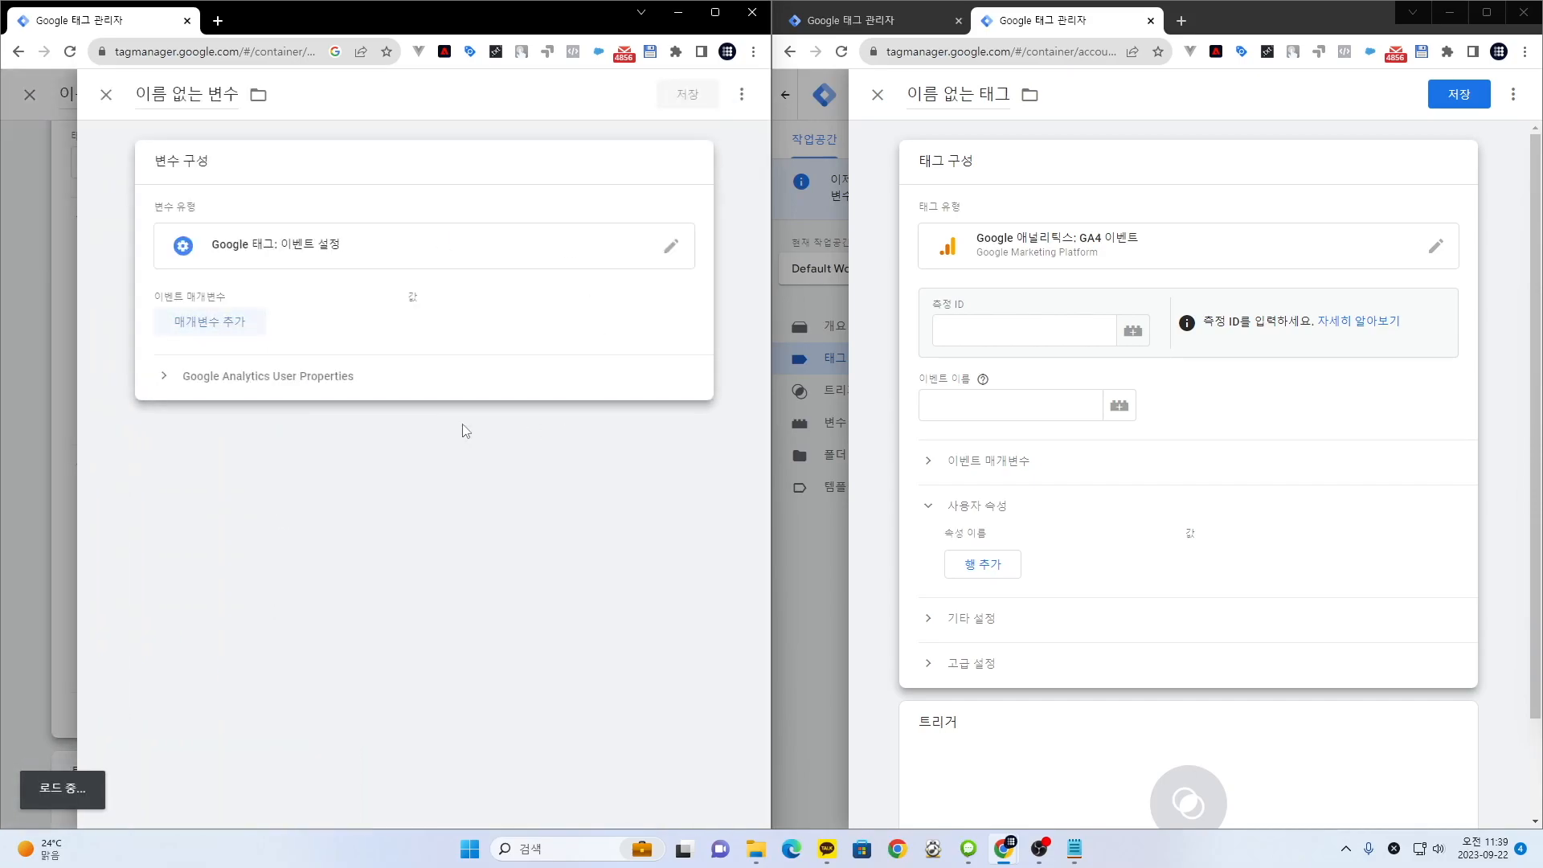
pyautogui.click(239, 386)
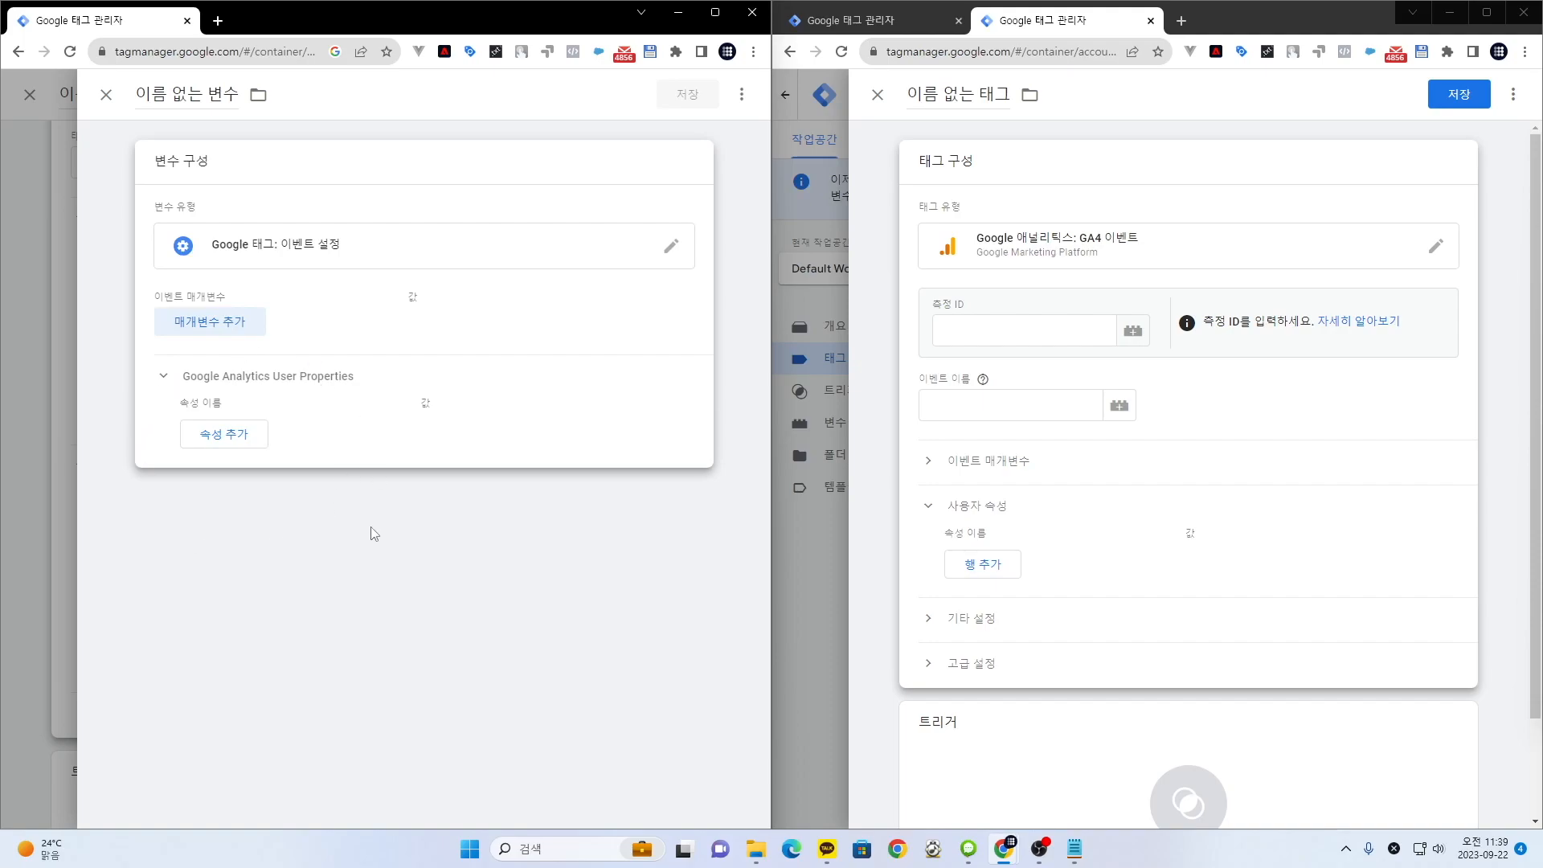
pyautogui.click(254, 442)
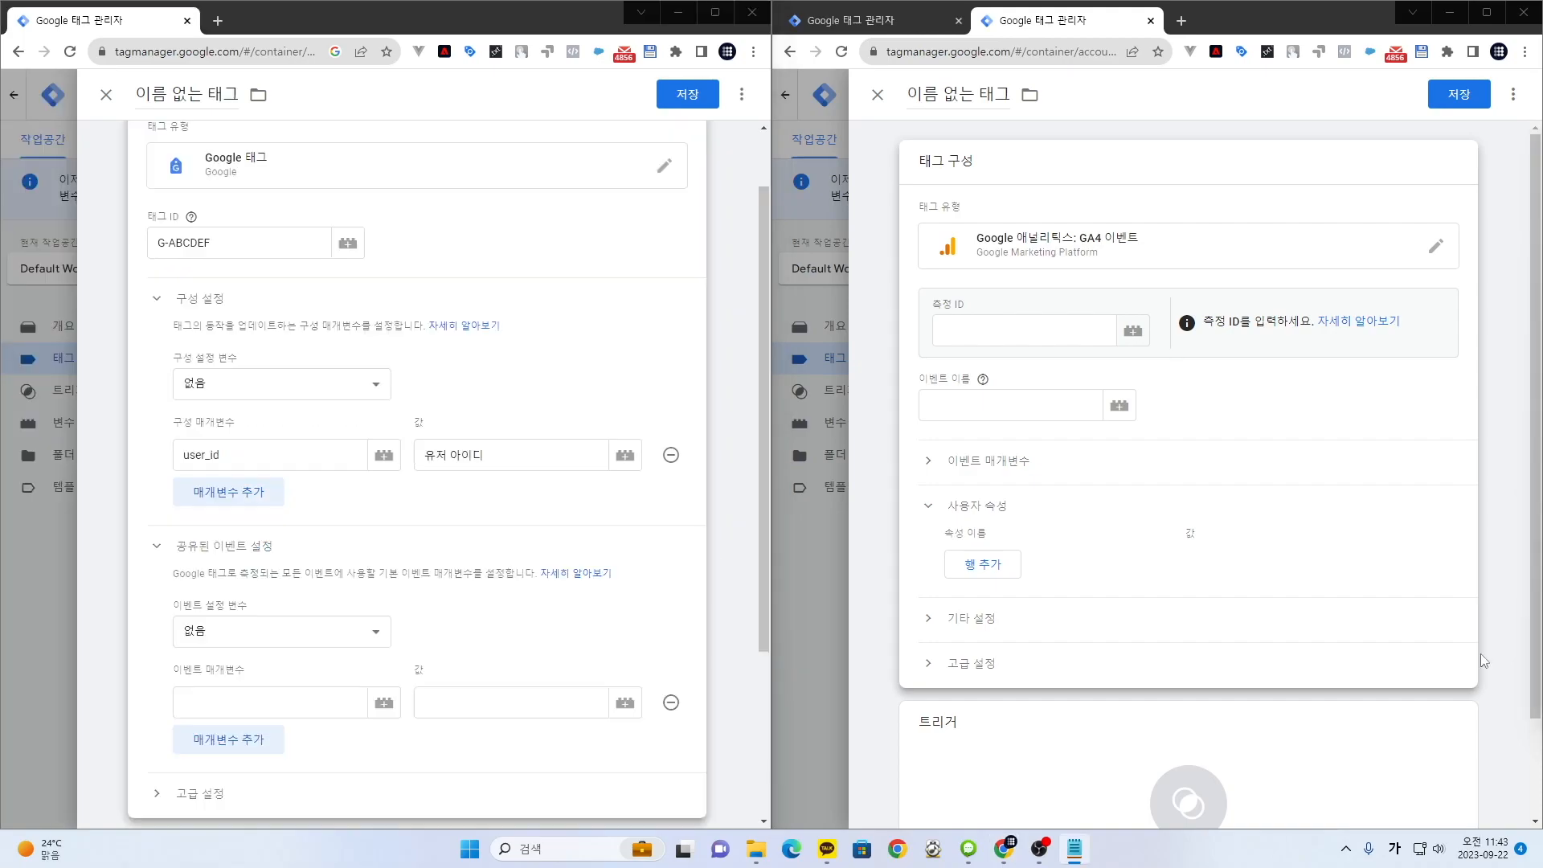
# - Name the new tag Google 태그
pyautogui.click(180, 96)
pyautogui.press('BackSpace')
pyautogui.write('Google 택')
pyautogui.write('그')
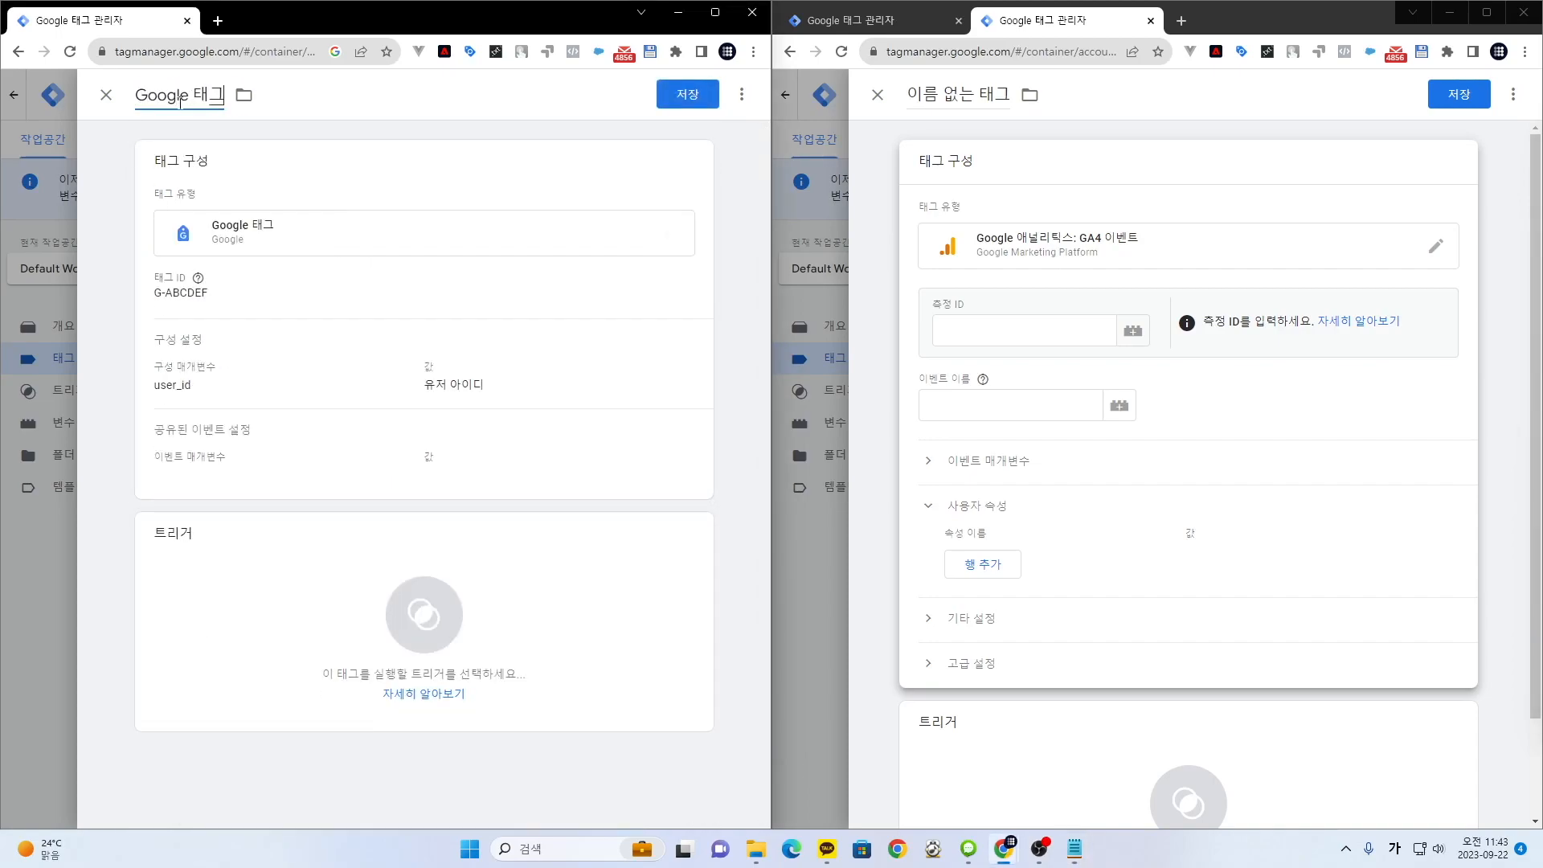
# - Assign a trigger to the Google tag and save it without the empty shared event parameter row
pyautogui.click(426, 612)
pyautogui.click(241, 166)
pyautogui.click(696, 109)
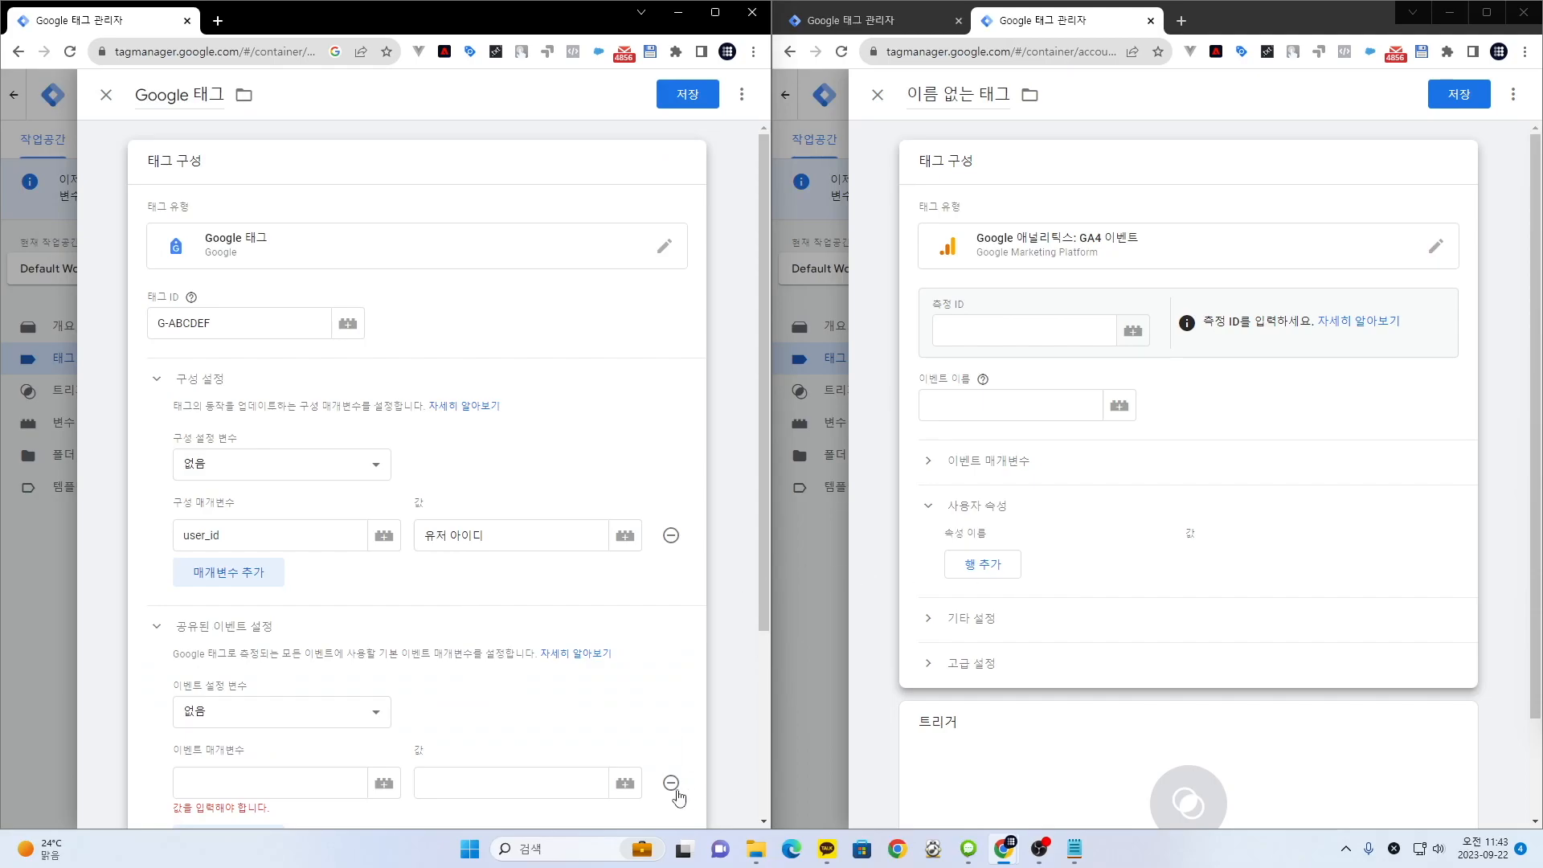
pyautogui.click(671, 784)
pyautogui.click(690, 106)
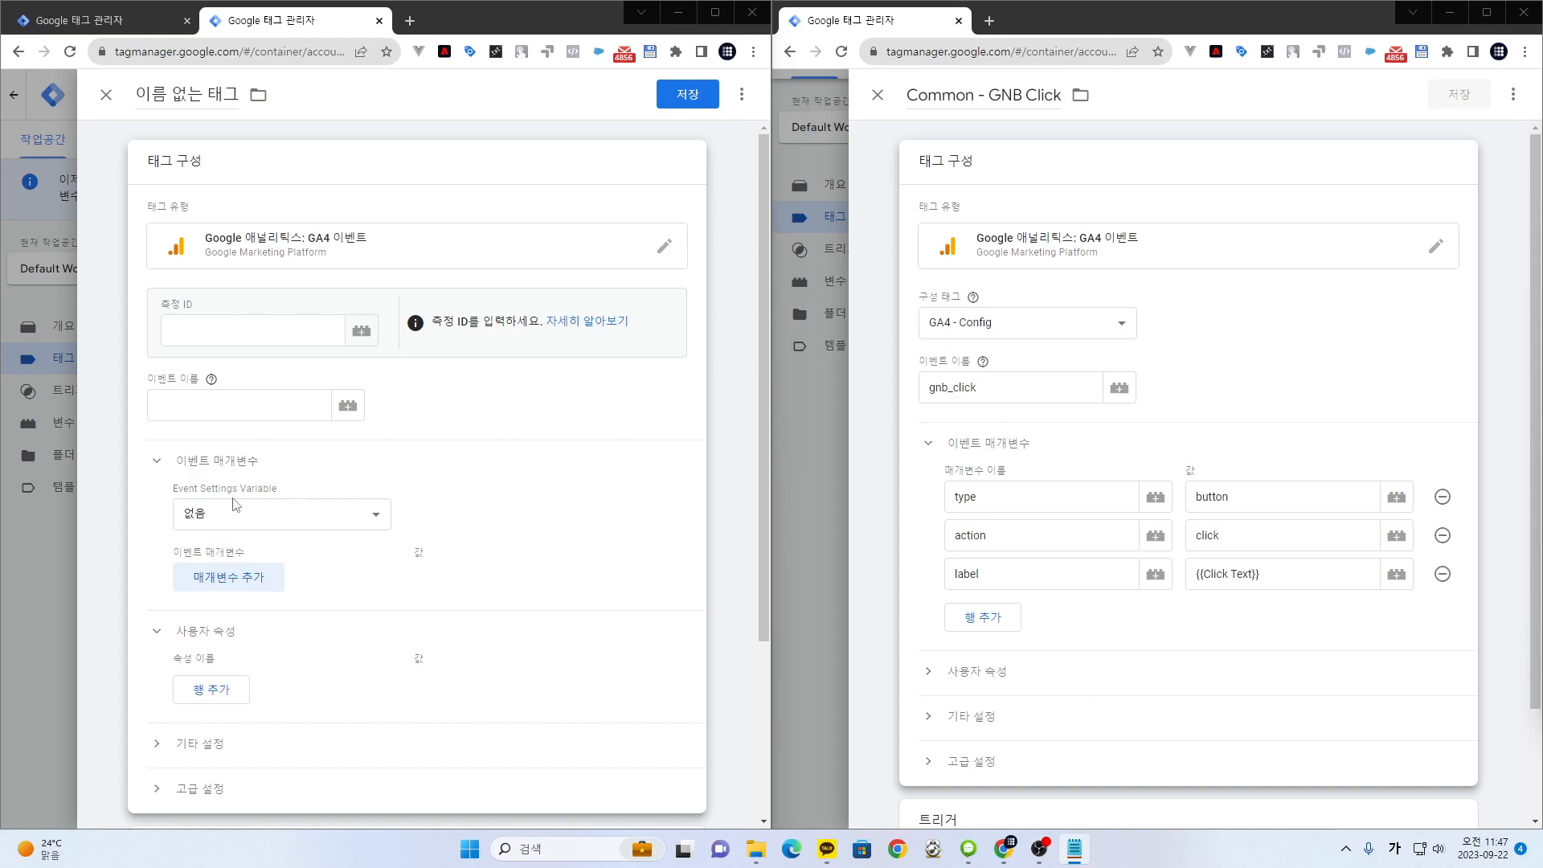
# - Check the configuration tag choices in Common - GNB Click and set the new GA4 event tag's measurement ID to G-ABCDEF
pyautogui.click(1041, 336)
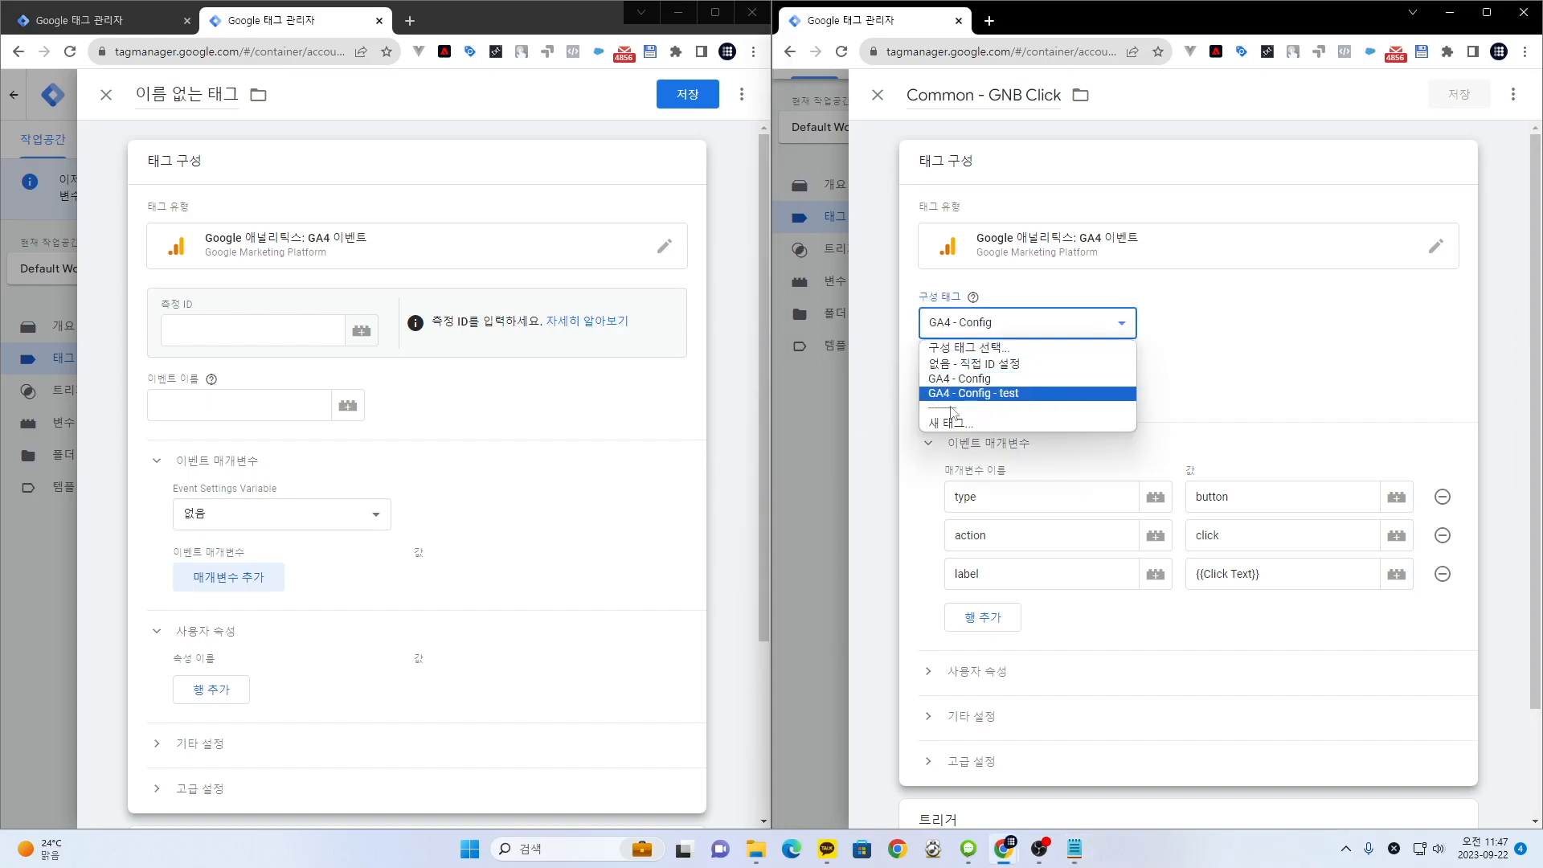
pyautogui.click(281, 334)
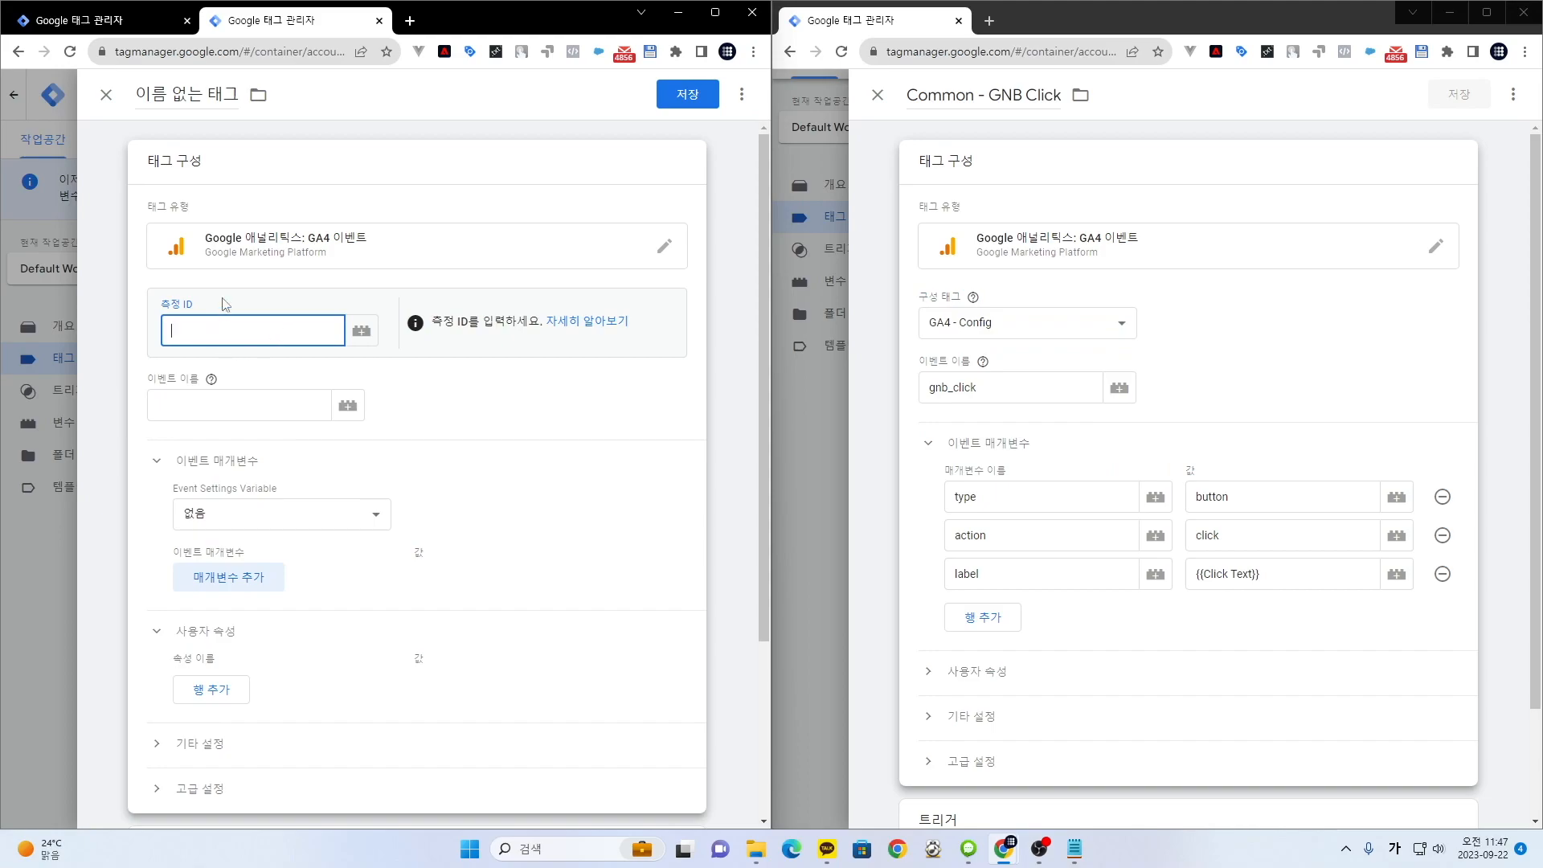
pyautogui.write('G-ABCDEF')
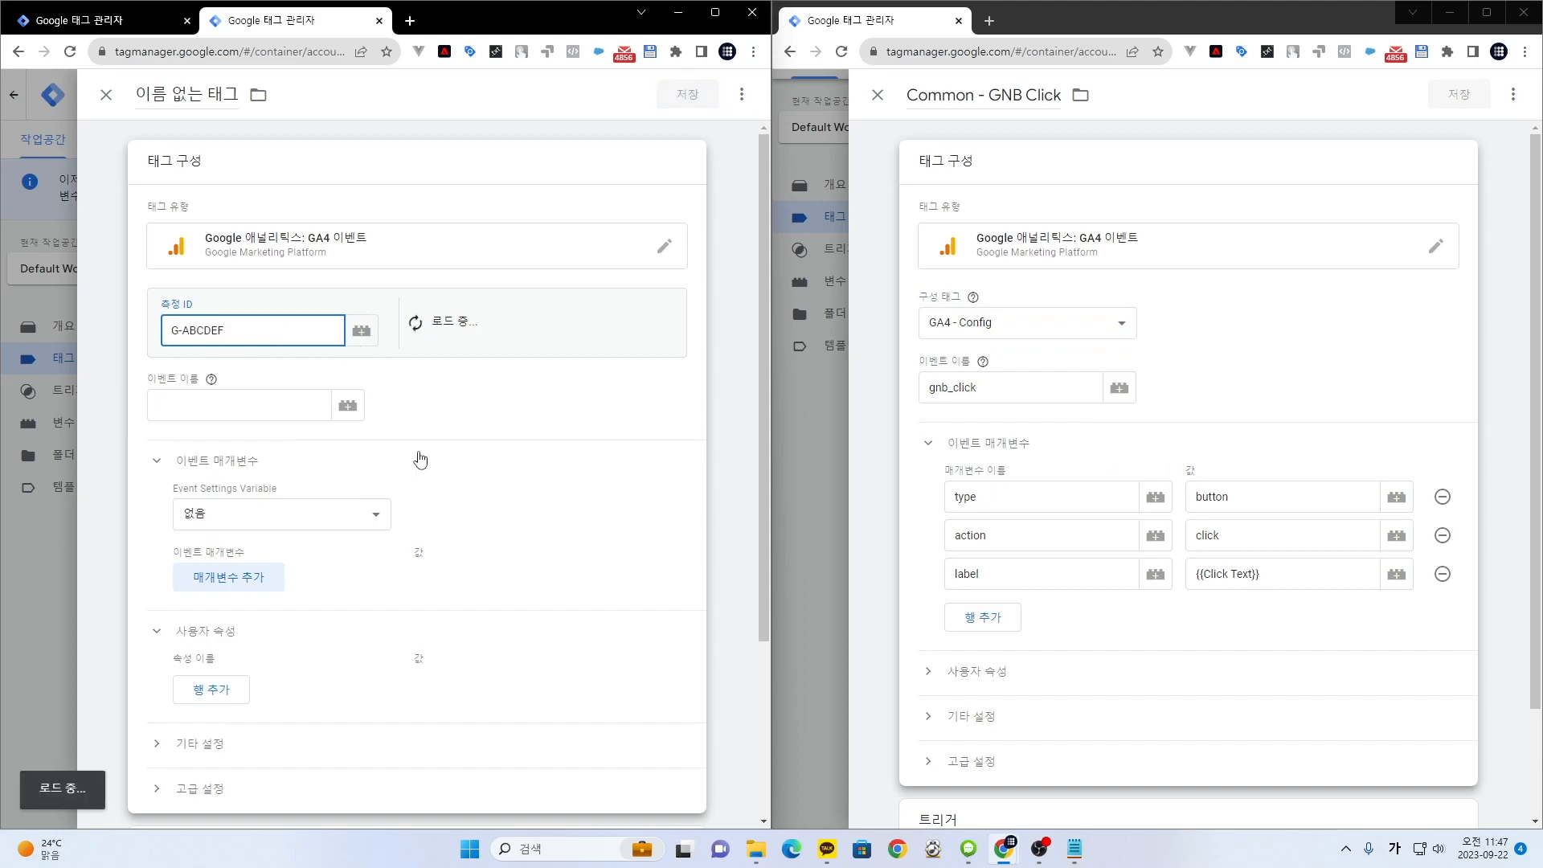